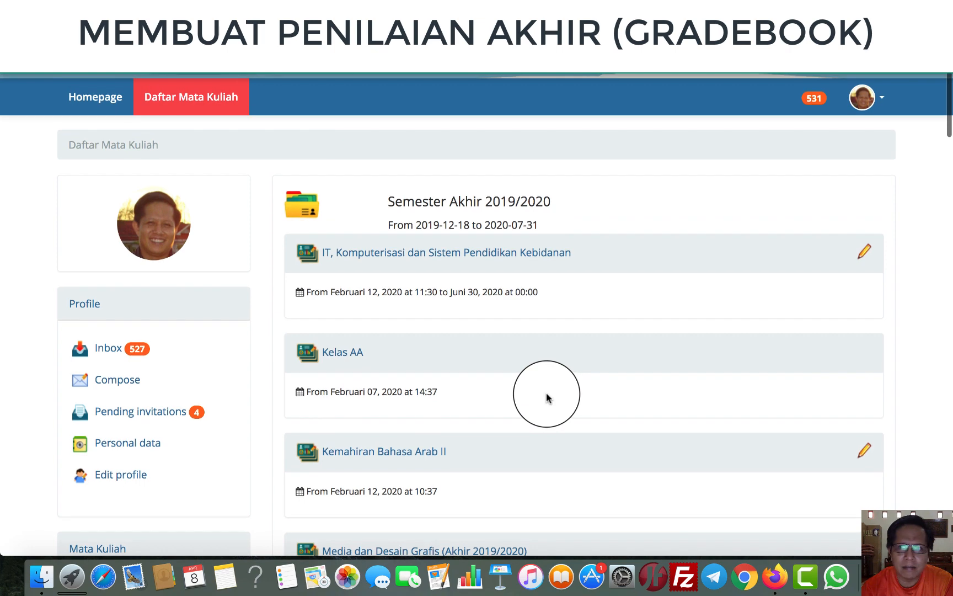
Open the SIKOLA UNHAS course from the Mata Kuliah list of the SIKOLA UNHAS - PIMPINAN session
{"action": "scroll", "coordinate": [546, 397], "scroll_direction": "down", "scroll_amount": 5}
{"action": "scroll", "coordinate": [546, 398], "scroll_direction": "down", "scroll_amount": 4}
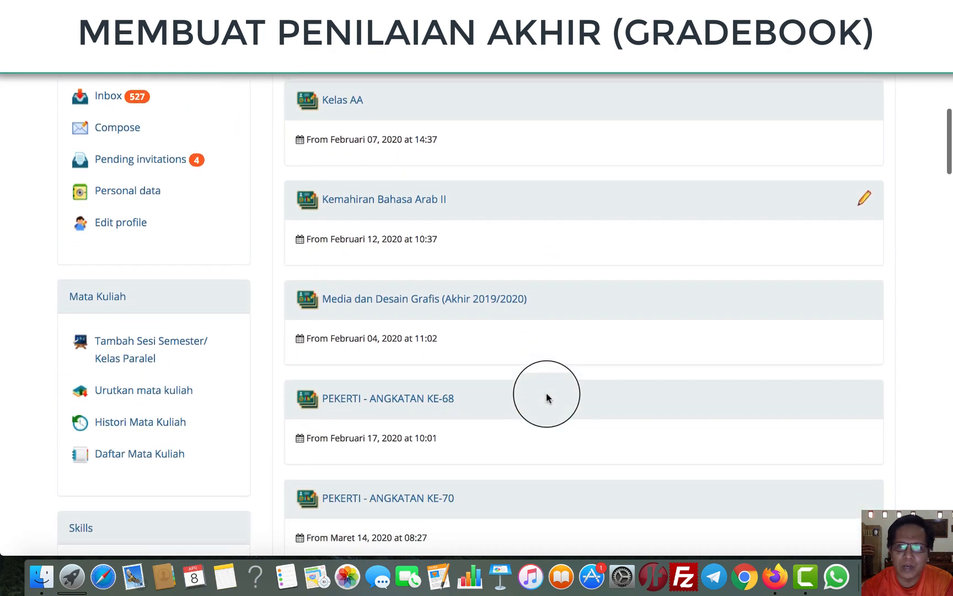
{"action": "scroll", "coordinate": [546, 397], "scroll_direction": "down", "scroll_amount": 5}
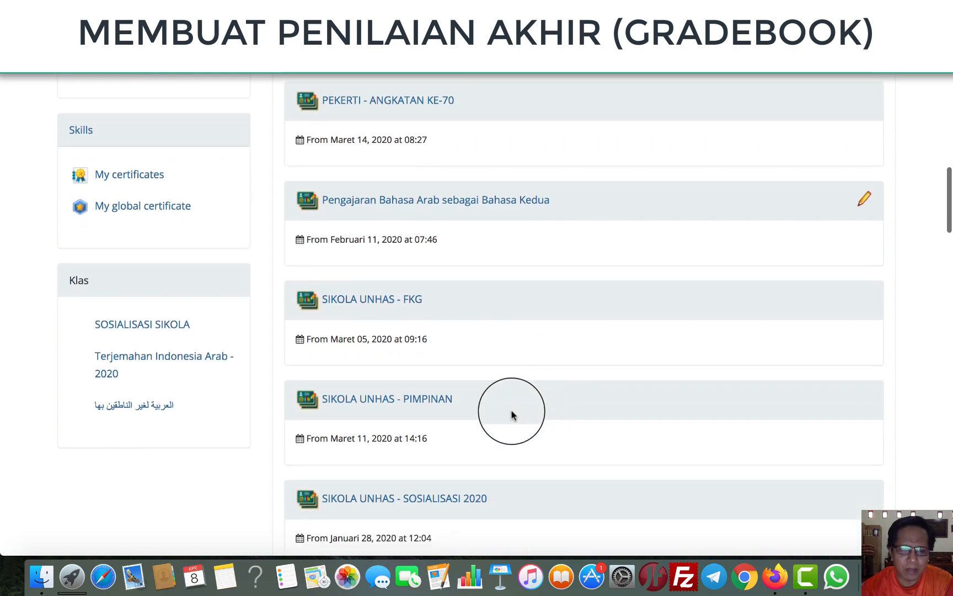
{"action": "left_click", "coordinate": [431, 401]}
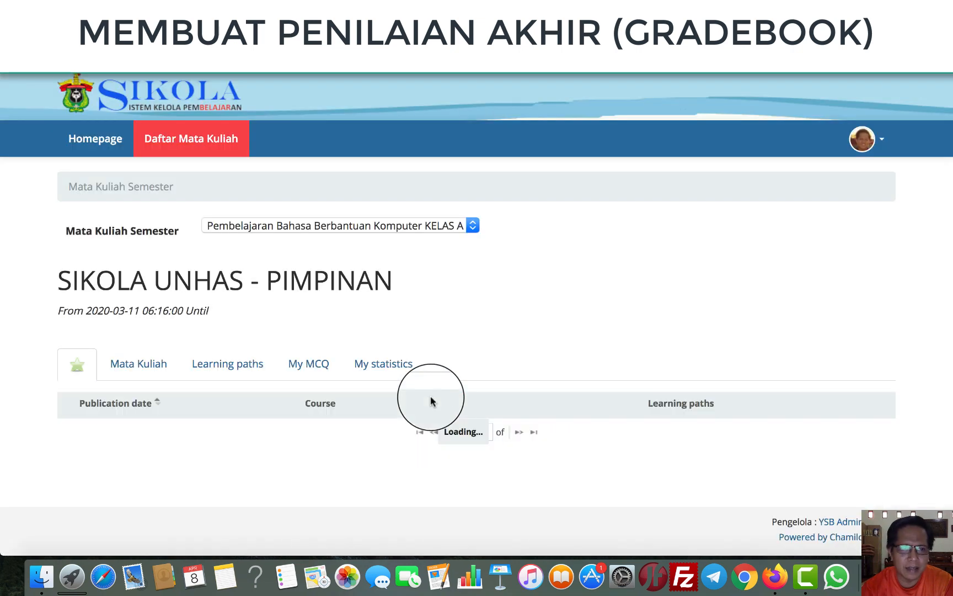
{"action": "left_click", "coordinate": [150, 371]}
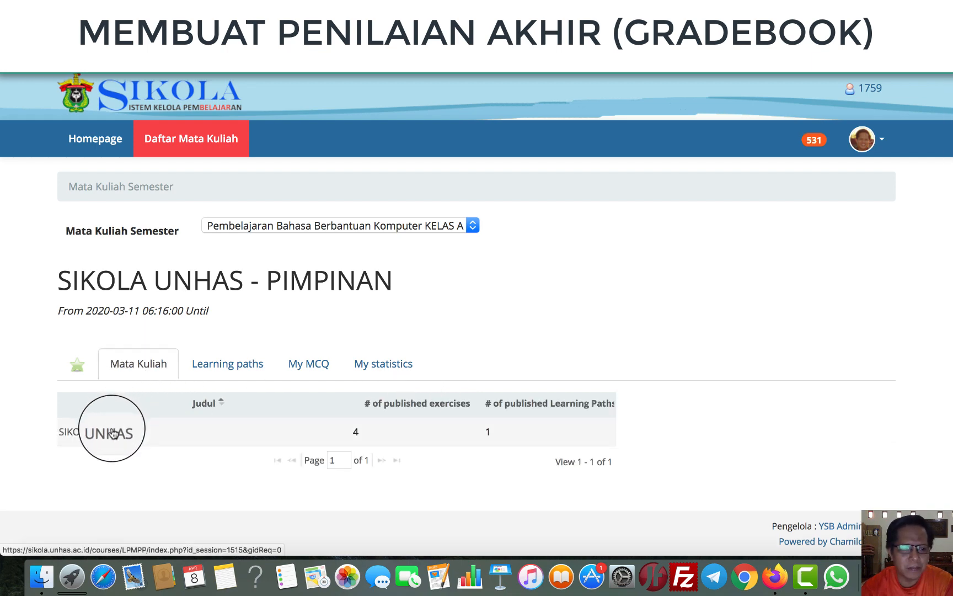
{"action": "left_click", "coordinate": [112, 433]}
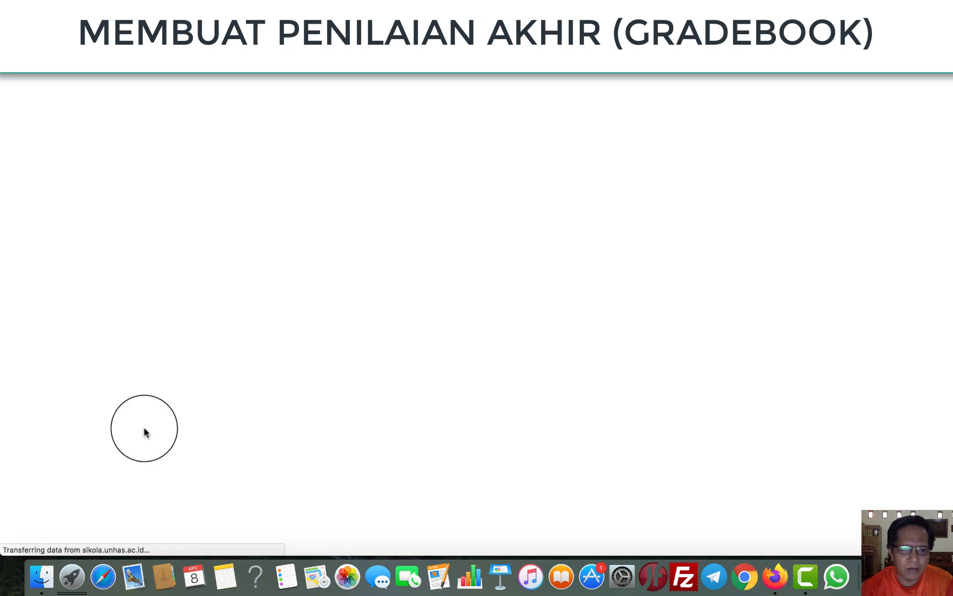
View the course's assignment list in Tugas and return to the course homepage
{"action": "scroll", "coordinate": [560, 431], "scroll_direction": "down", "scroll_amount": 10}
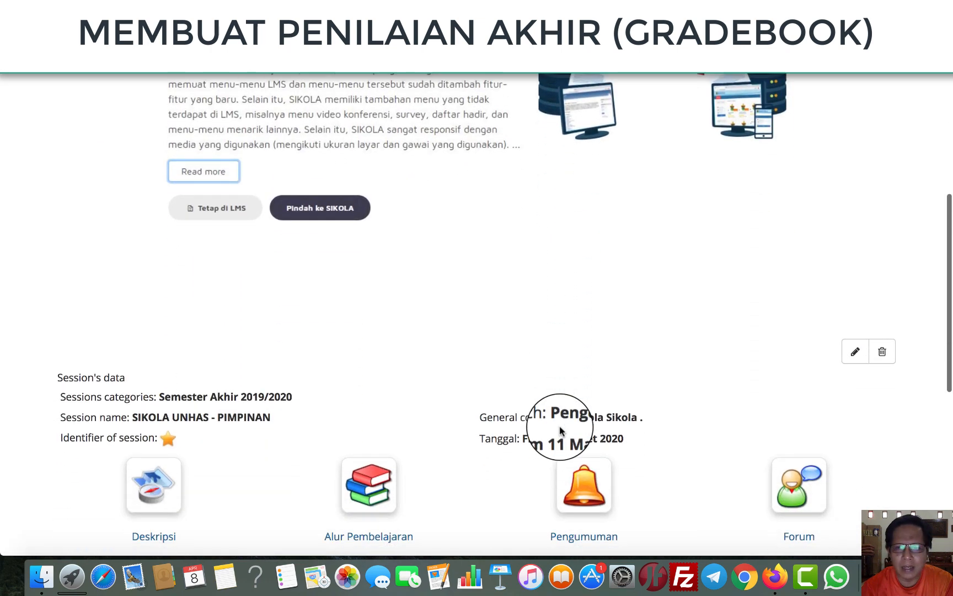
{"action": "scroll", "coordinate": [559, 430], "scroll_direction": "down", "scroll_amount": 3}
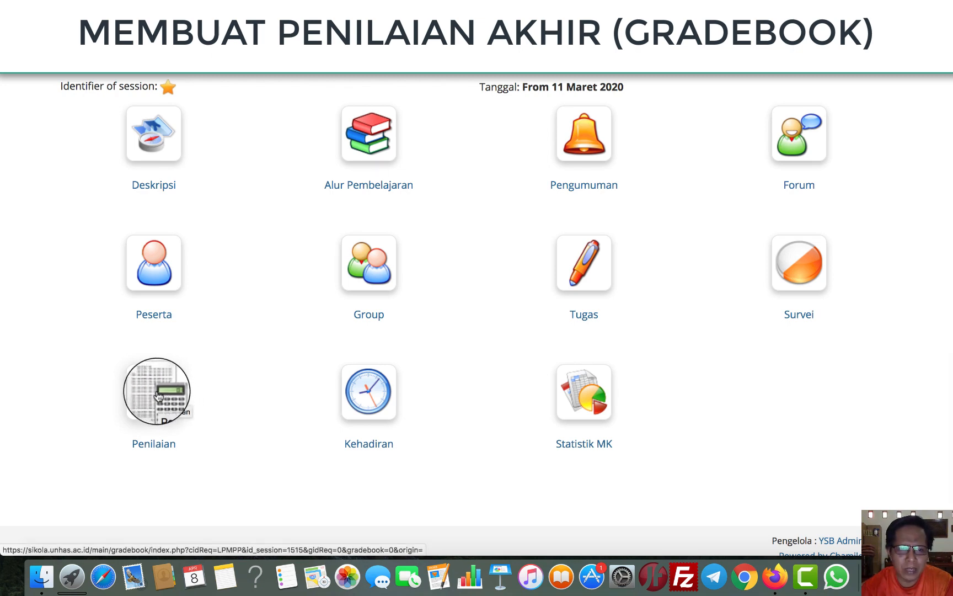
{"action": "left_click", "coordinate": [586, 274]}
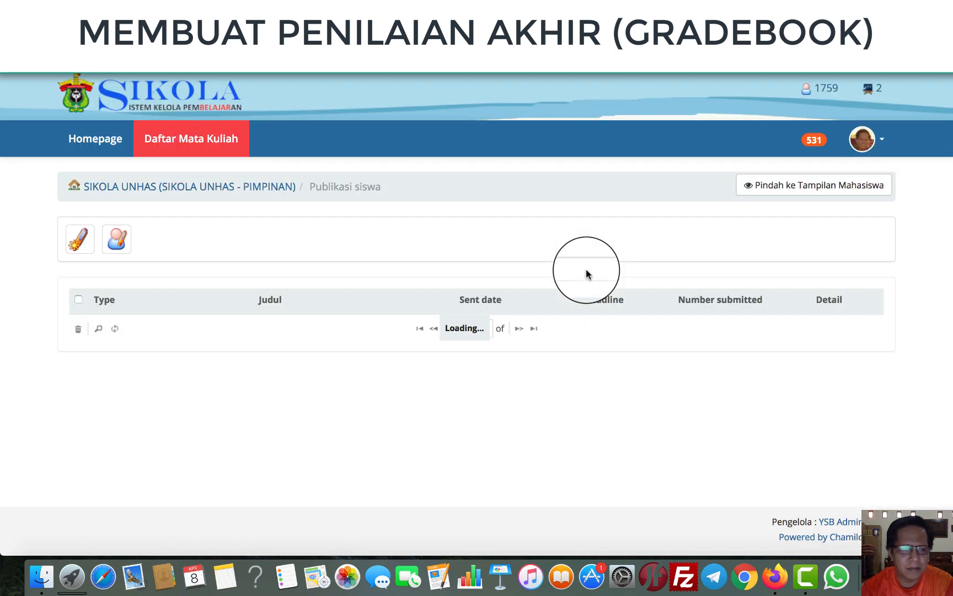
{"action": "left_click", "coordinate": [223, 190]}
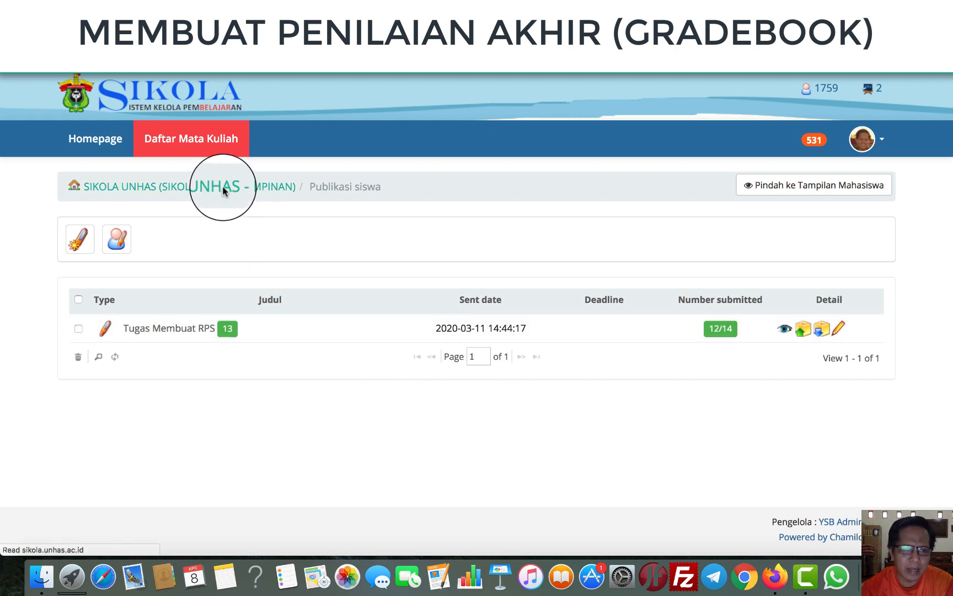
Open the DAFTAR HADIR attendance sheet in the course's Kehadiran tool
{"action": "scroll", "coordinate": [457, 430], "scroll_direction": "down", "scroll_amount": 10}
{"action": "scroll", "coordinate": [458, 426], "scroll_direction": "down", "scroll_amount": 6}
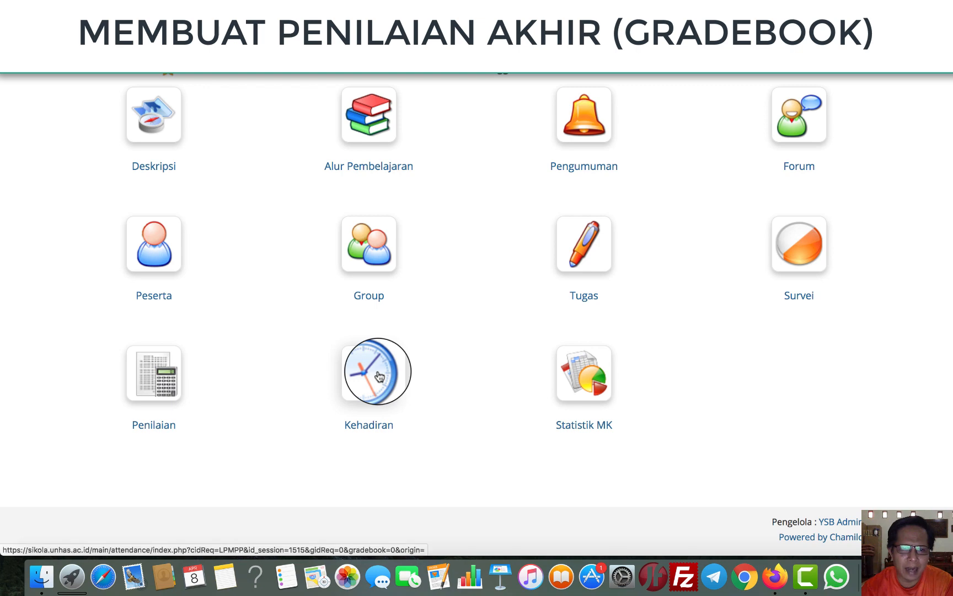
{"action": "left_click", "coordinate": [379, 375]}
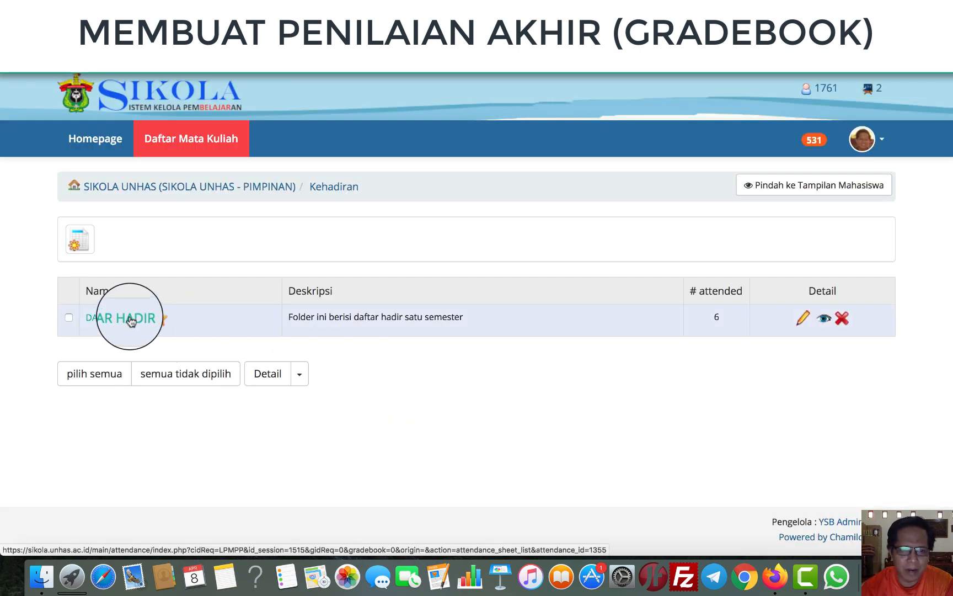
{"action": "left_click", "coordinate": [131, 320]}
{"action": "scroll", "coordinate": [342, 385], "scroll_direction": "down", "scroll_amount": 3}
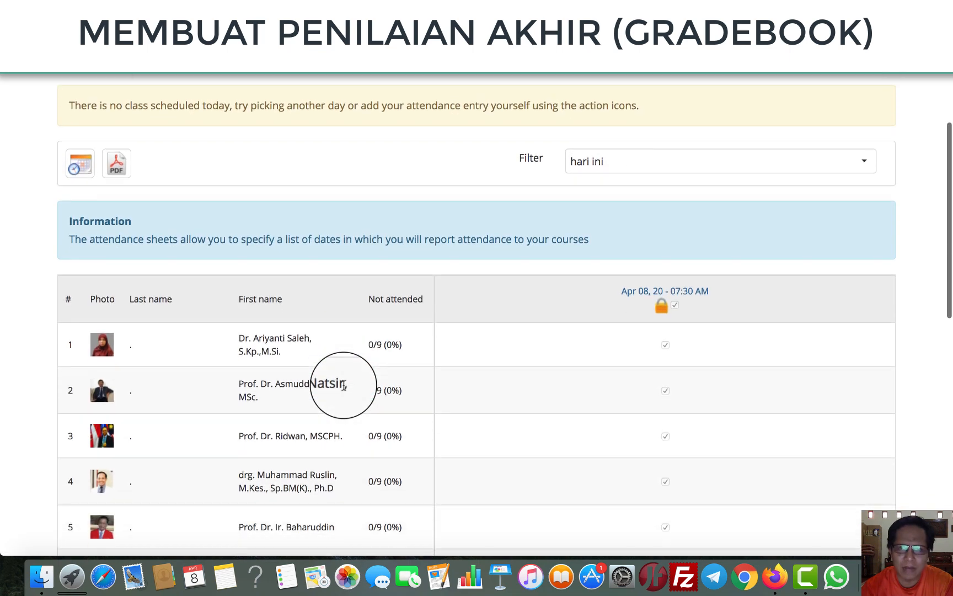
Examine the meeting dates offered in the attendance sheet's filter and return to the course homepage
{"action": "scroll", "coordinate": [343, 386], "scroll_direction": "down", "scroll_amount": 1}
{"action": "left_click", "coordinate": [601, 150]}
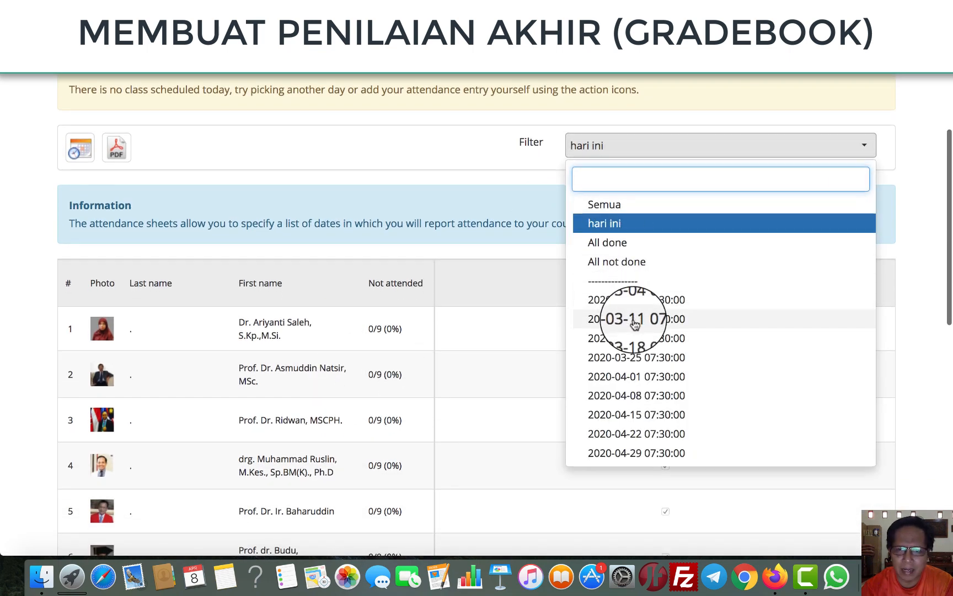
{"action": "scroll", "coordinate": [634, 326], "scroll_direction": "down", "scroll_amount": 1}
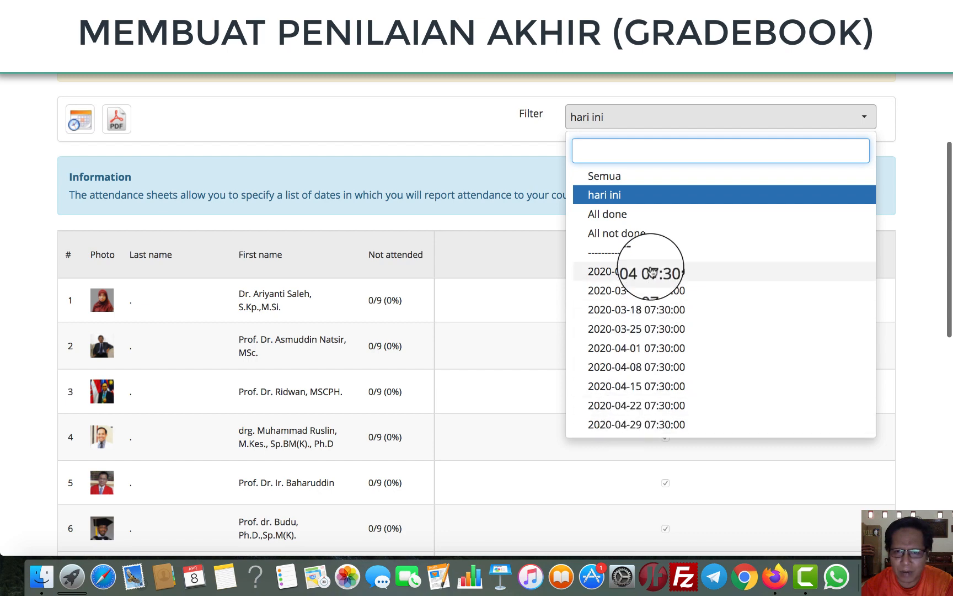
{"action": "scroll", "coordinate": [453, 191], "scroll_direction": "down", "scroll_amount": 1}
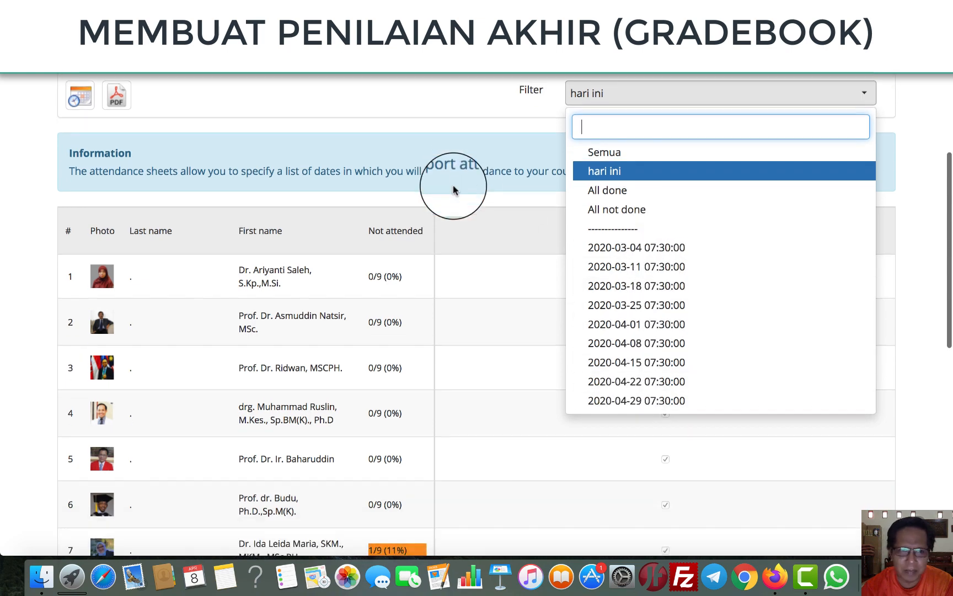
{"action": "scroll", "coordinate": [441, 188], "scroll_direction": "up", "scroll_amount": 8}
{"action": "left_click", "coordinate": [198, 189]}
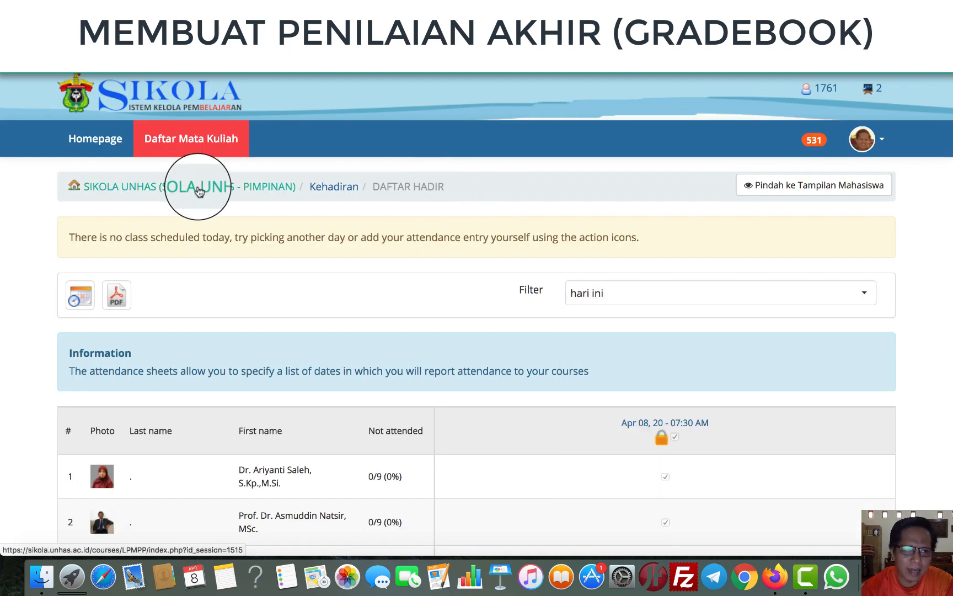
{"action": "left_click", "coordinate": [198, 191]}
Open the course's Penilaian gradebook
{"action": "scroll", "coordinate": [395, 318], "scroll_direction": "down", "scroll_amount": 5}
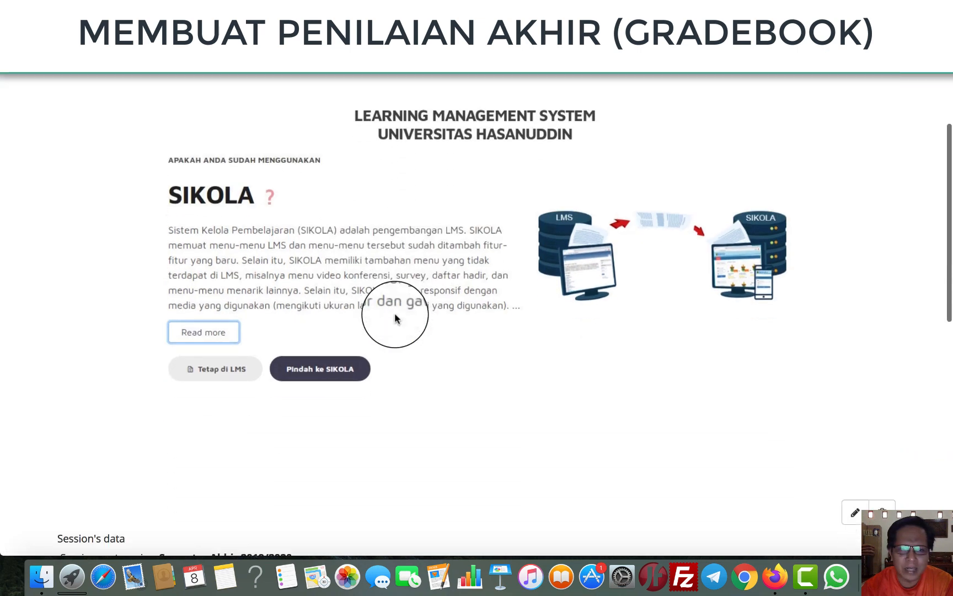
{"action": "scroll", "coordinate": [395, 318], "scroll_direction": "down", "scroll_amount": 10}
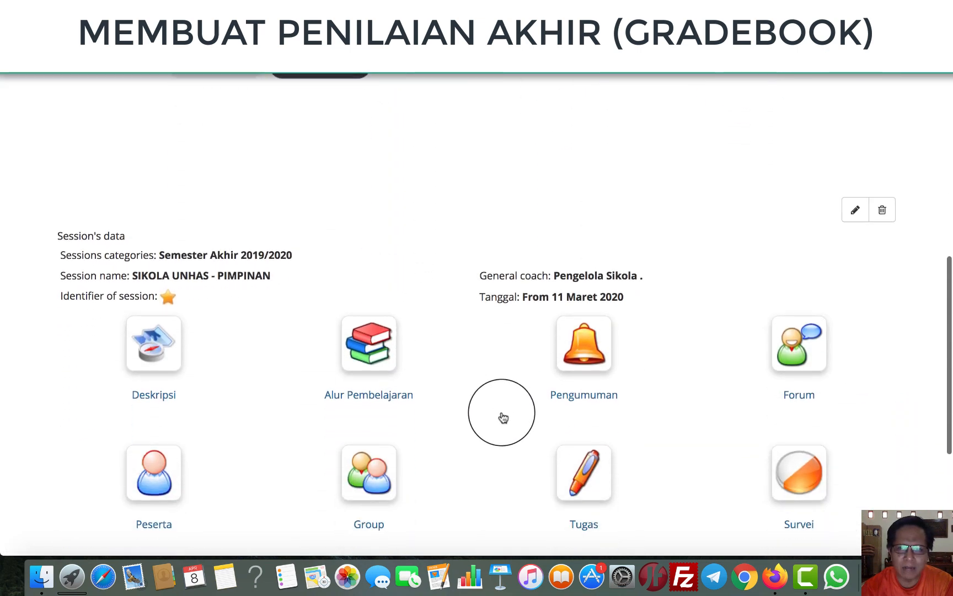
{"action": "scroll", "coordinate": [502, 417], "scroll_direction": "down", "scroll_amount": 6}
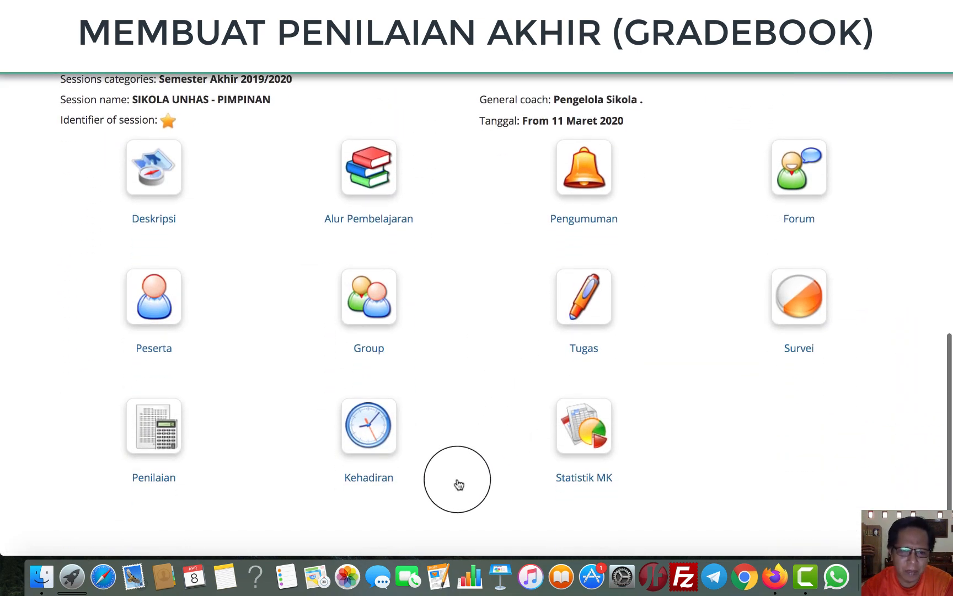
{"action": "scroll", "coordinate": [459, 484], "scroll_direction": "down", "scroll_amount": 2}
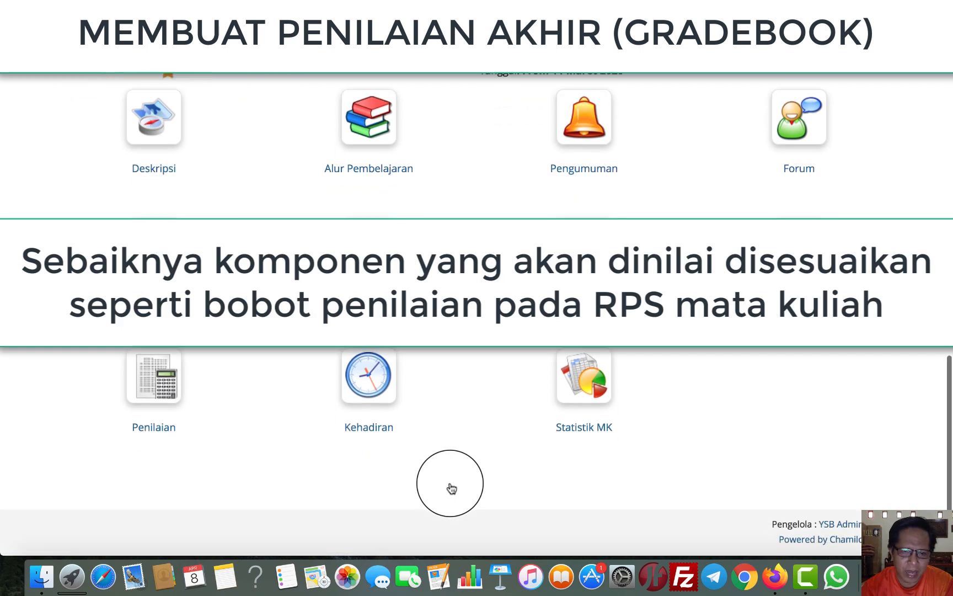
{"action": "left_click", "coordinate": [160, 377]}
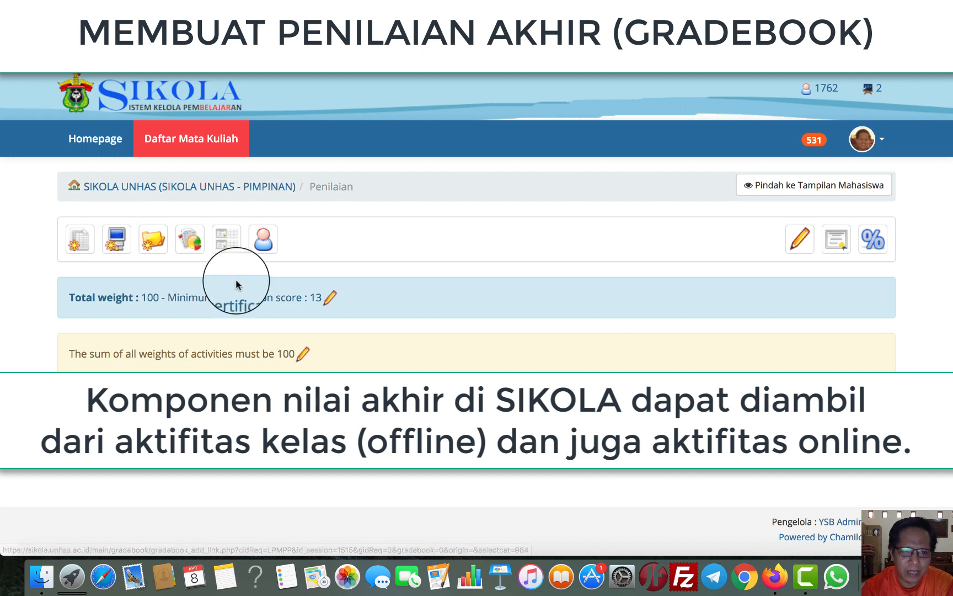
Set the gradebook's minimum certification score to 86 and save the category
{"action": "left_click", "coordinate": [329, 301]}
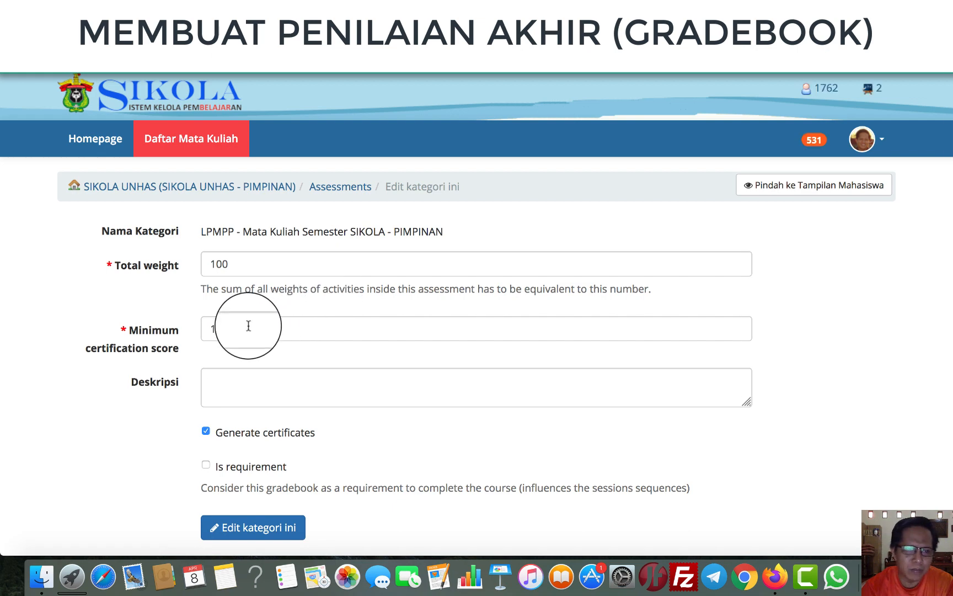
{"action": "left_click_drag", "start_coordinate": [248, 325], "coordinate": [202, 330]}
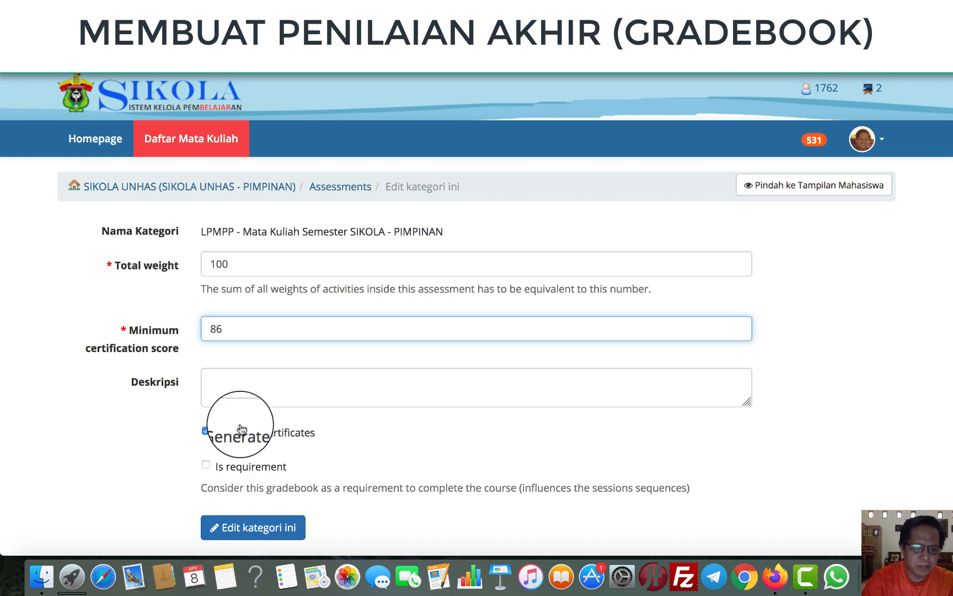
{"action": "left_click", "coordinate": [256, 525]}
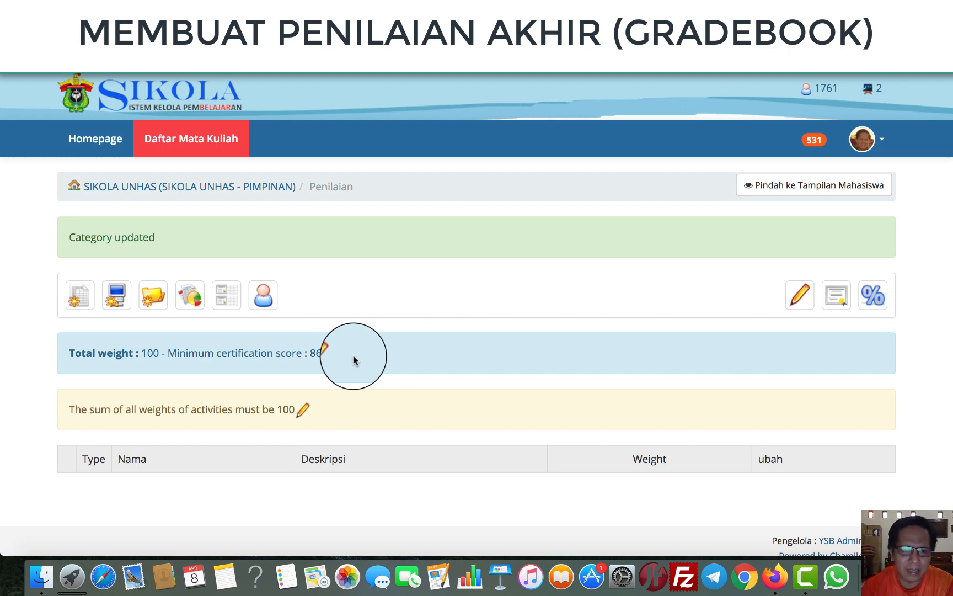
Add a classroom activity named Diskusi Kelas with weight 10 and the Nilai Mahasiswa option enabled
{"action": "left_click", "coordinate": [87, 304]}
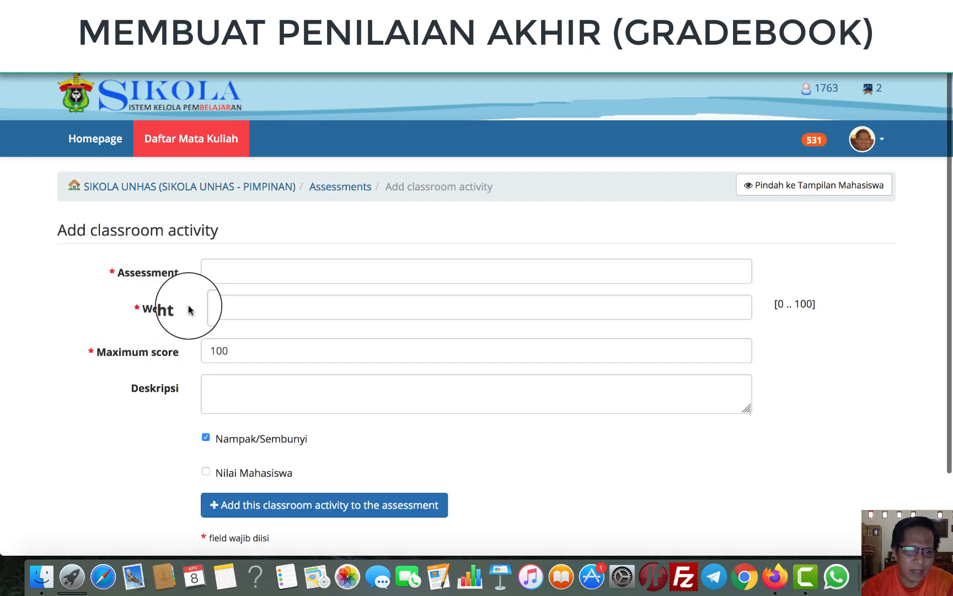
{"action": "left_click", "coordinate": [212, 272]}
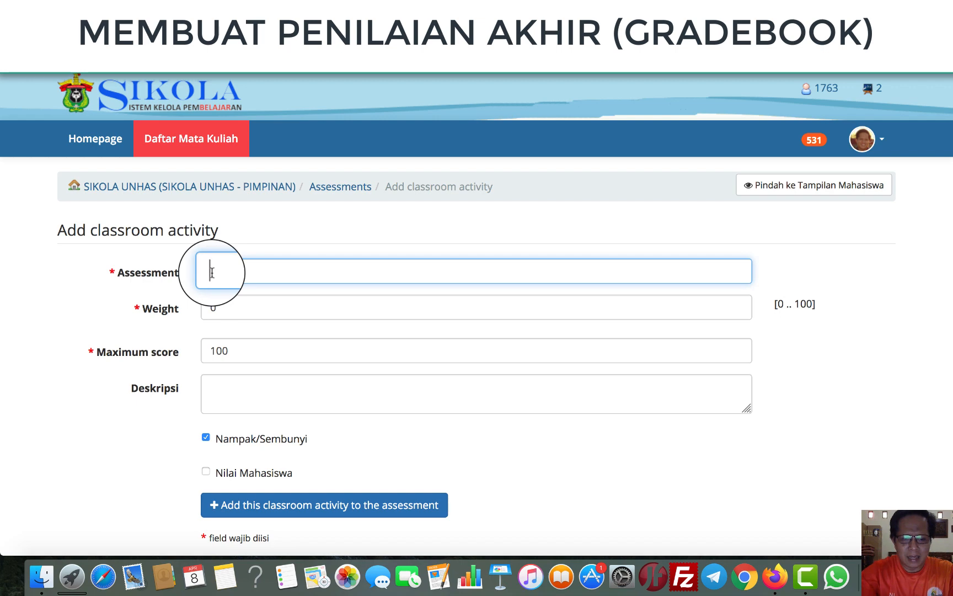
{"action": "type", "text": "Diskusi Kelas"}
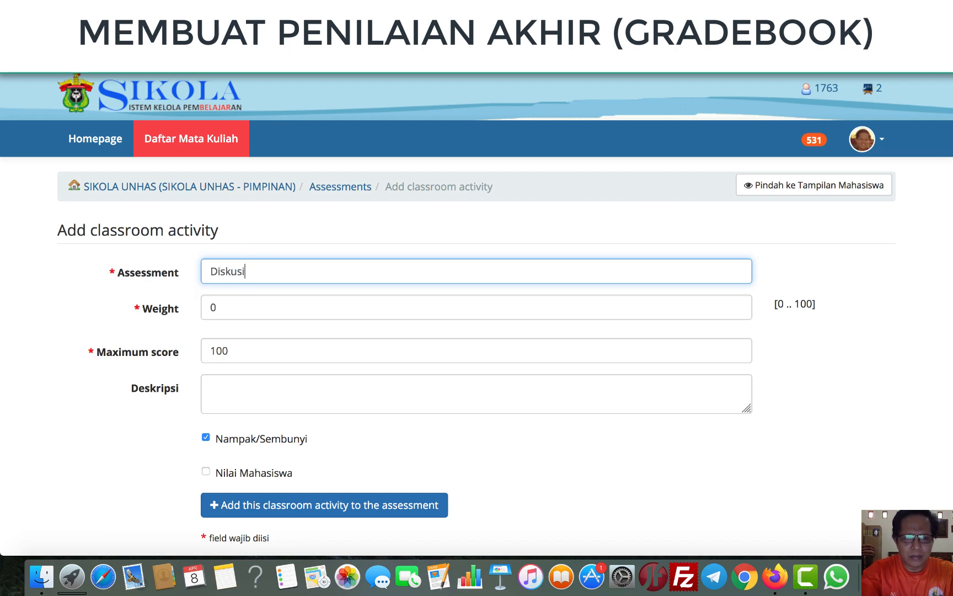
{"action": "left_click", "coordinate": [220, 306]}
{"action": "double_click", "coordinate": [219, 307]}
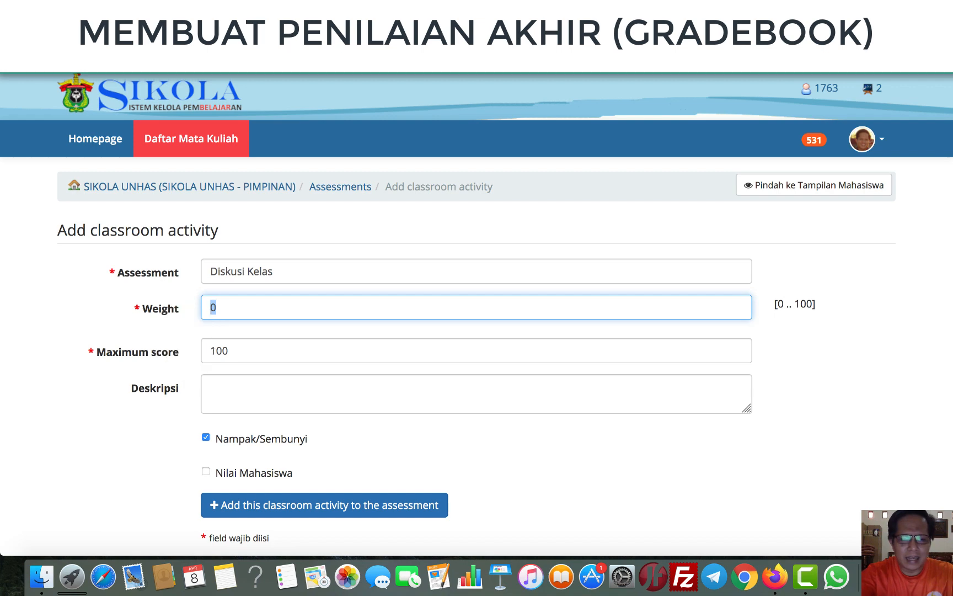
{"action": "scroll", "coordinate": [293, 421], "scroll_direction": "down", "scroll_amount": 1}
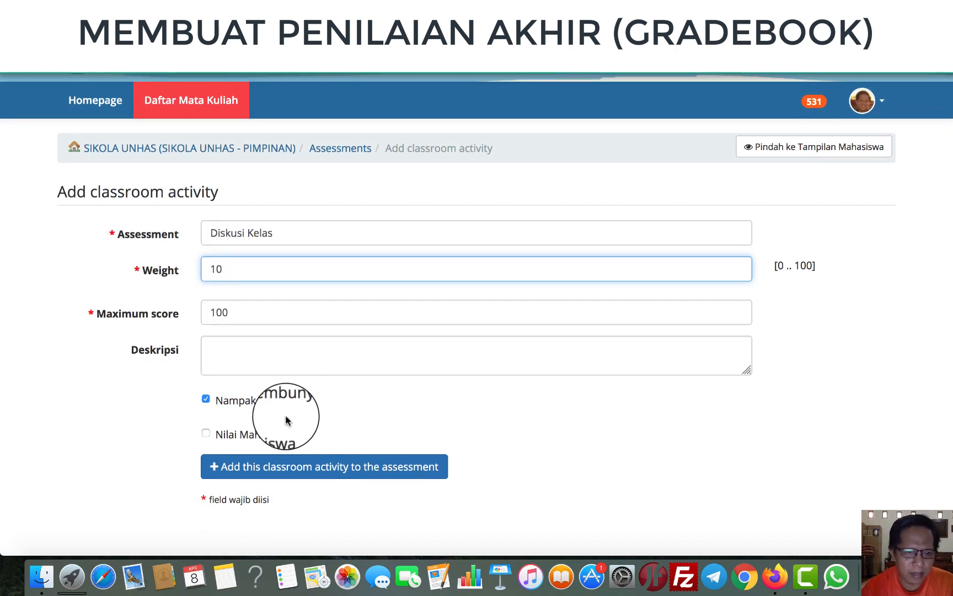
{"action": "left_click", "coordinate": [206, 434]}
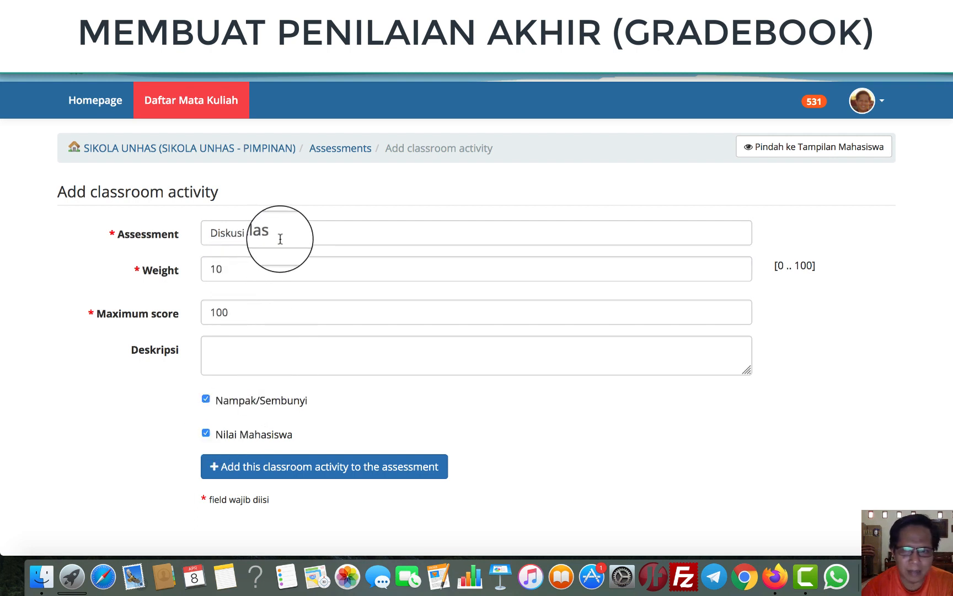
{"action": "left_click", "coordinate": [352, 469]}
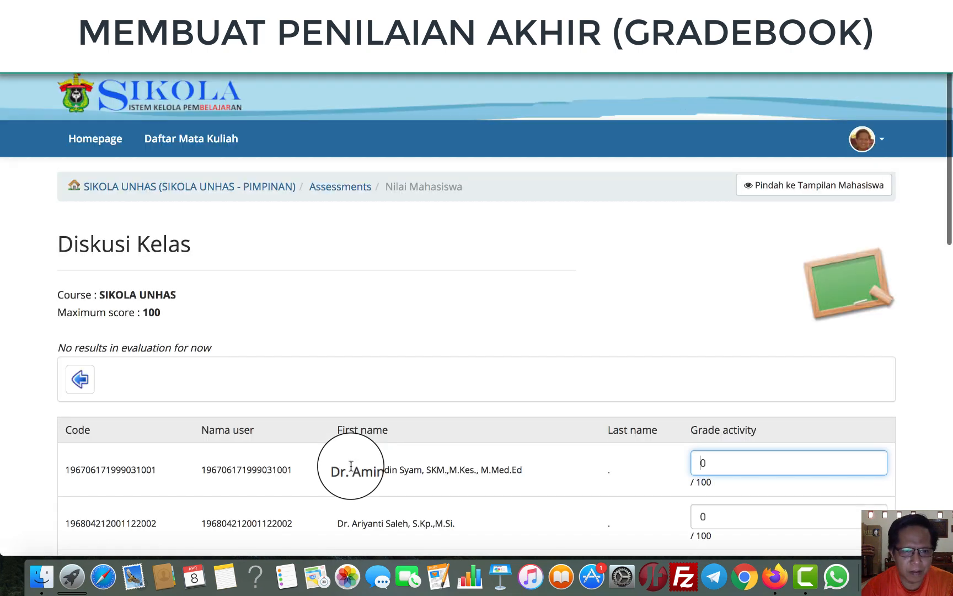
Look through the participants and their grade fields on the Diskusi Kelas grading form
{"action": "scroll", "coordinate": [361, 401], "scroll_direction": "down", "scroll_amount": 5}
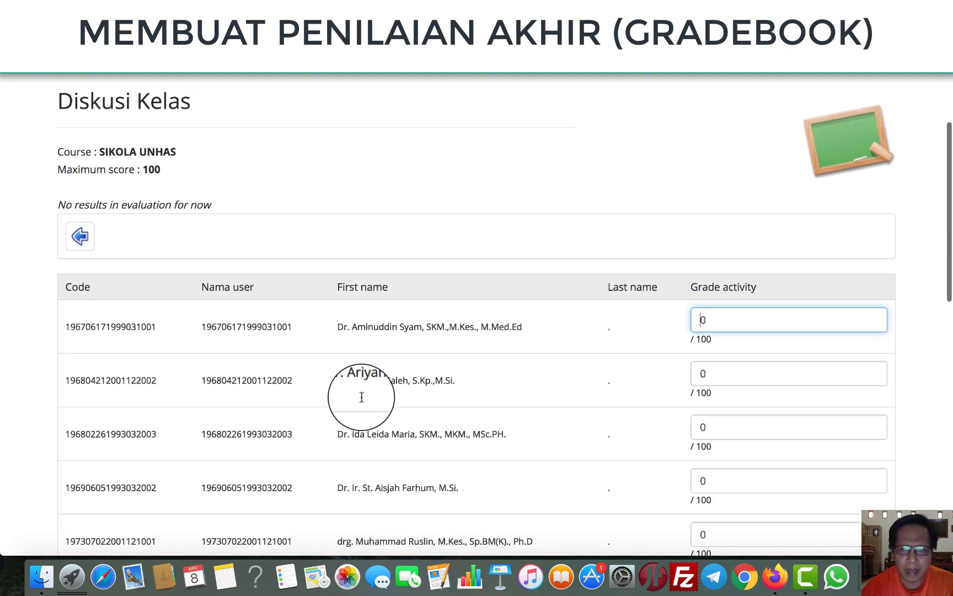
{"action": "scroll", "coordinate": [361, 401], "scroll_direction": "down", "scroll_amount": 5}
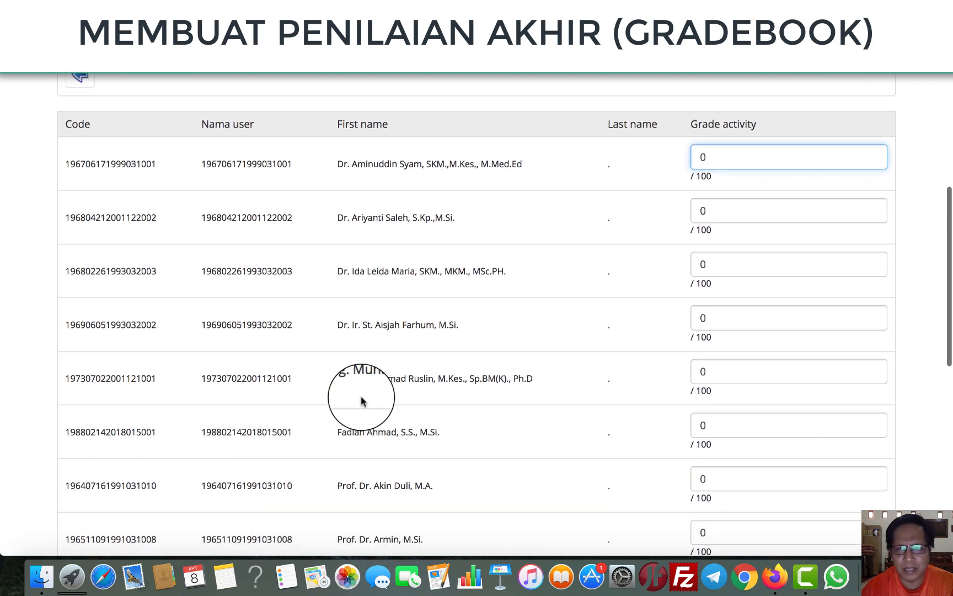
{"action": "scroll", "coordinate": [361, 401], "scroll_direction": "down", "scroll_amount": 5}
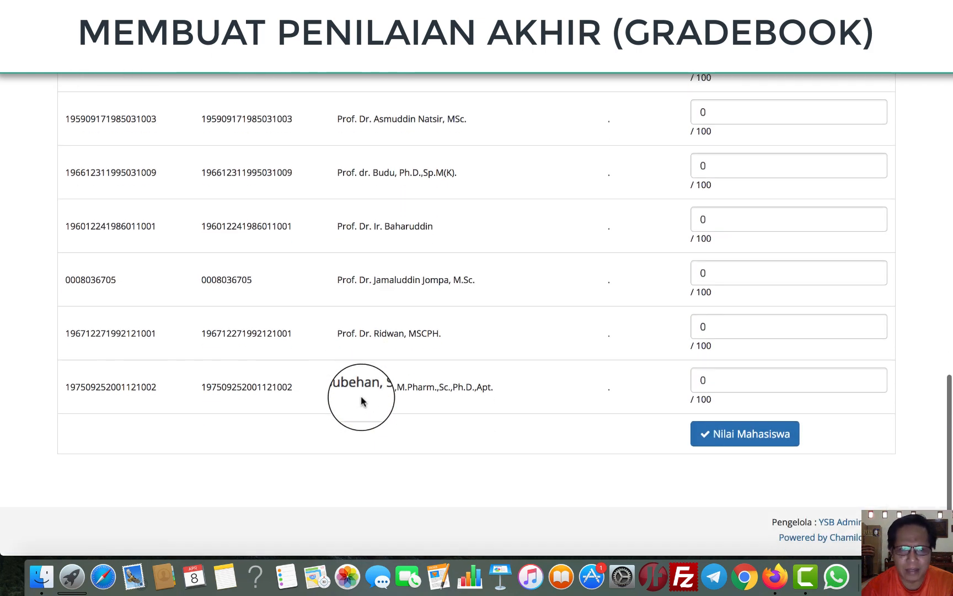
{"action": "scroll", "coordinate": [362, 401], "scroll_direction": "up", "scroll_amount": 10}
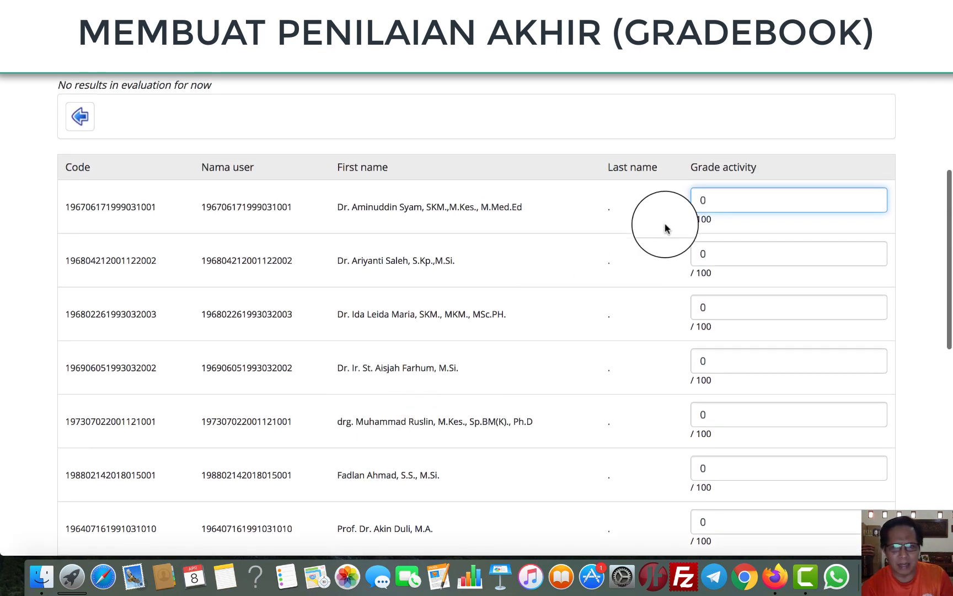
Enter Diskusi Kelas grades of 89, 90 and 87 for the first three participants in the list
{"action": "left_click", "coordinate": [698, 205]}
{"action": "left_click_drag", "start_coordinate": [698, 205], "coordinate": [715, 201]}
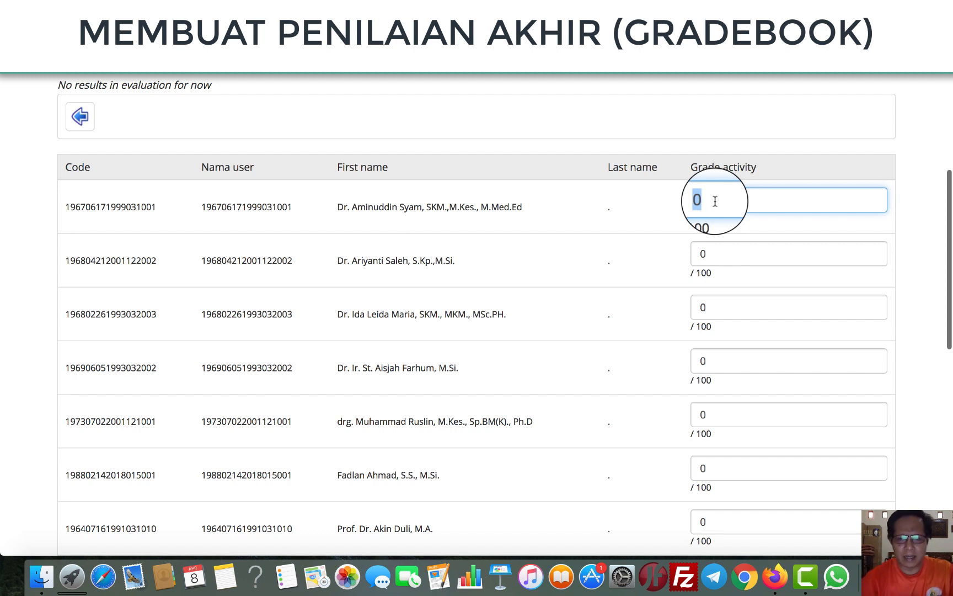
{"action": "type", "text": "89"}
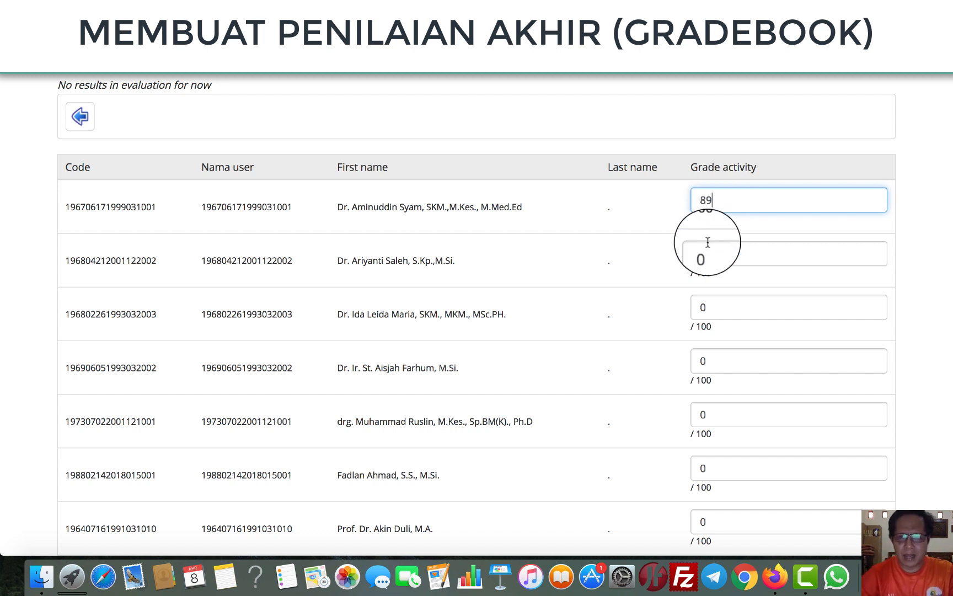
{"action": "left_click_drag", "start_coordinate": [706, 252], "coordinate": [685, 256]}
{"action": "type", "text": "90"}
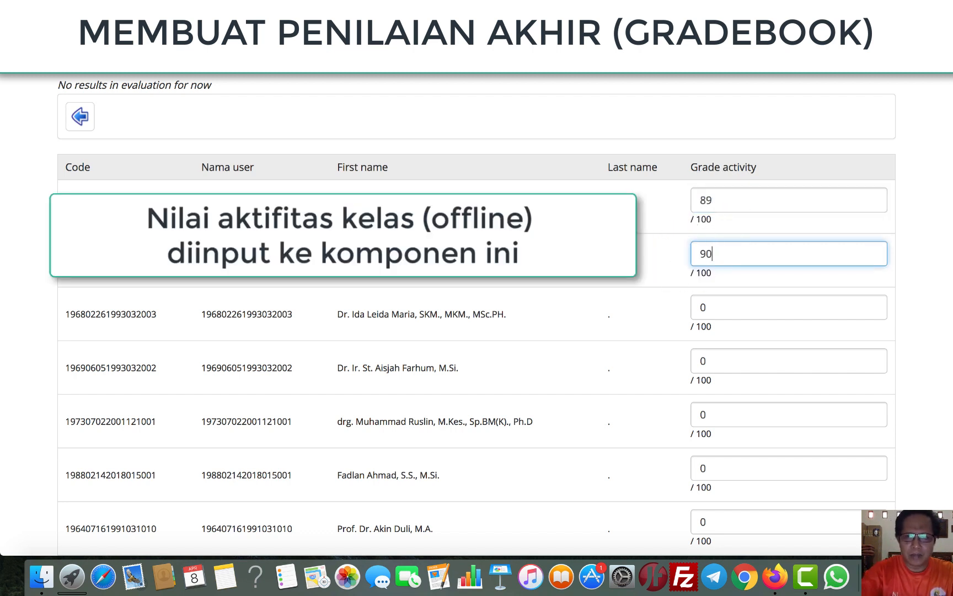
{"action": "left_click_drag", "start_coordinate": [713, 306], "coordinate": [691, 308]}
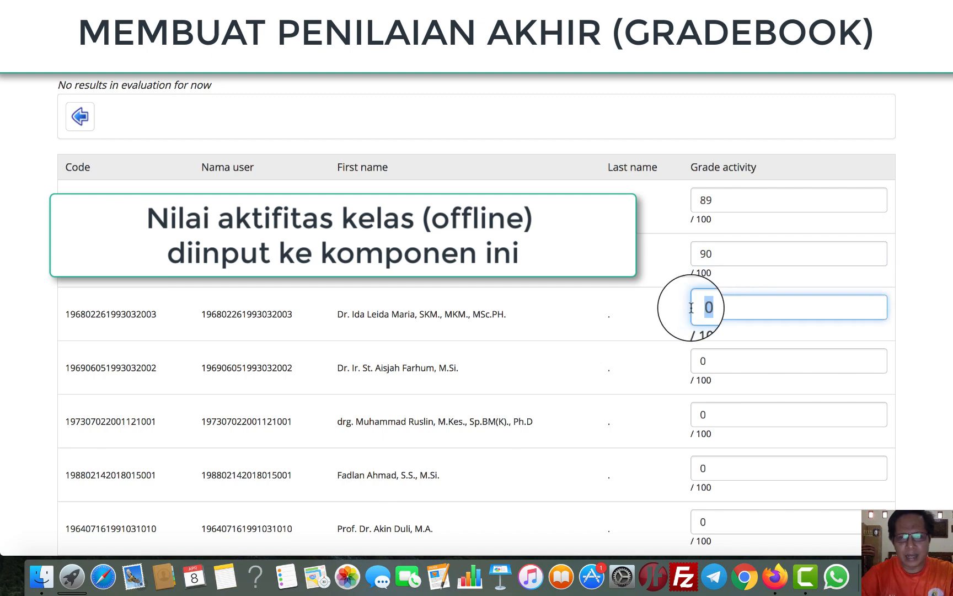
{"action": "type", "text": "87"}
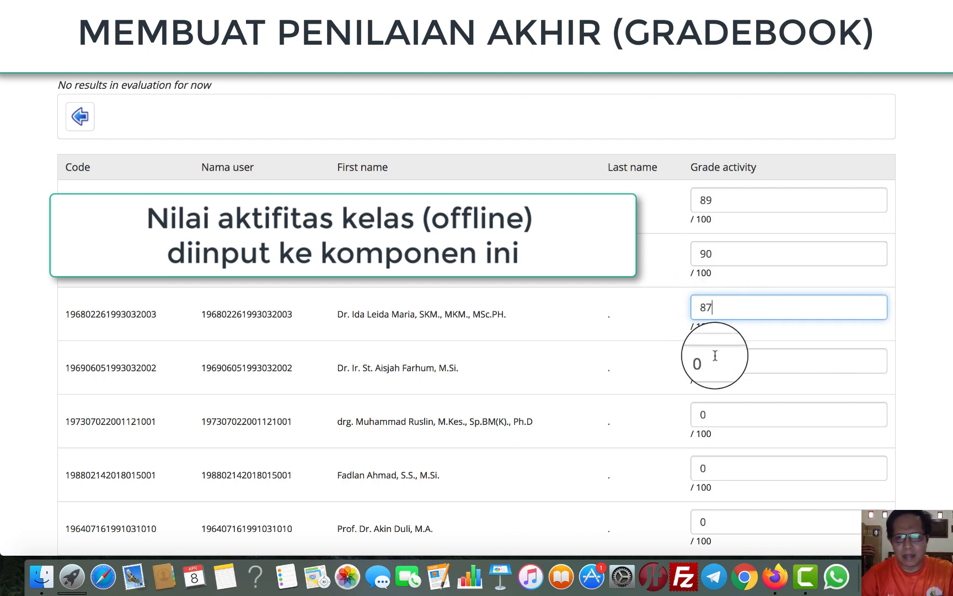
Set the Diskusi Kelas grades of the fourth and fifth participants to 91 and 98
{"action": "left_click", "coordinate": [698, 361]}
{"action": "key", "text": "BackSpace"}
{"action": "type", "text": "91"}
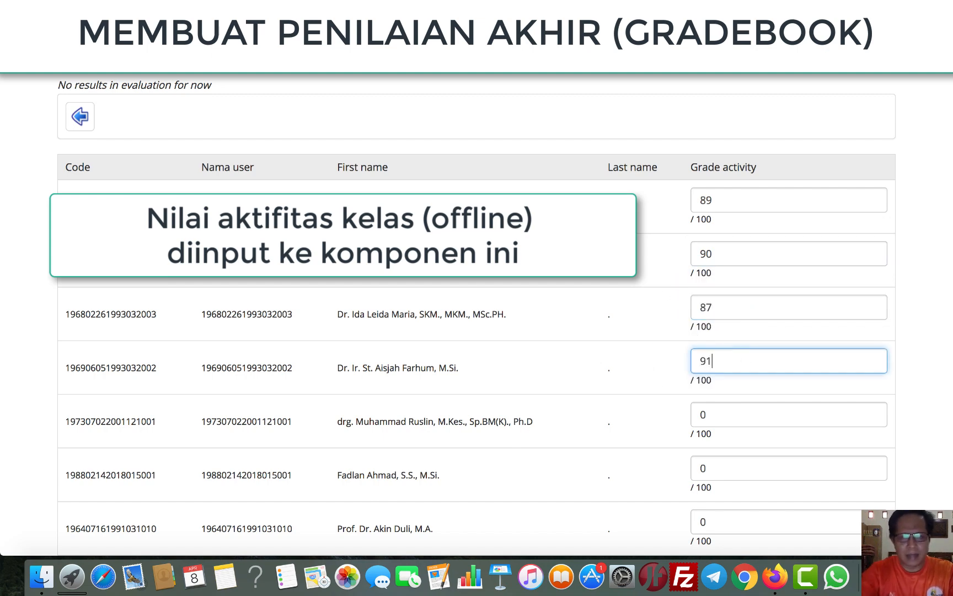
{"action": "left_click", "coordinate": [711, 410]}
{"action": "left_click_drag", "start_coordinate": [712, 411], "coordinate": [685, 415]}
{"action": "type", "text": "98"}
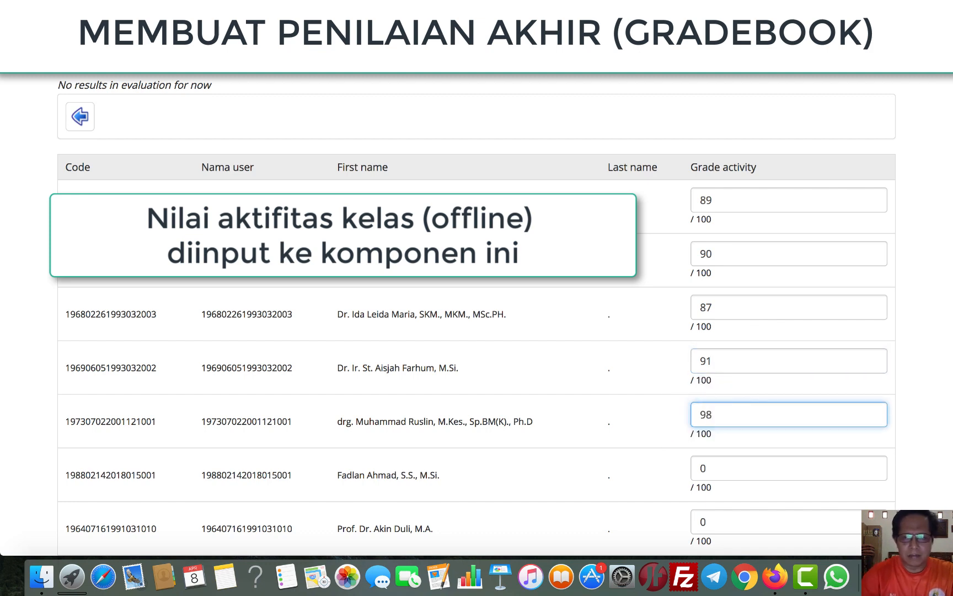
Grade the sixth participant with 89 and the seventh with 91
{"action": "scroll", "coordinate": [690, 413], "scroll_direction": "down", "scroll_amount": 5}
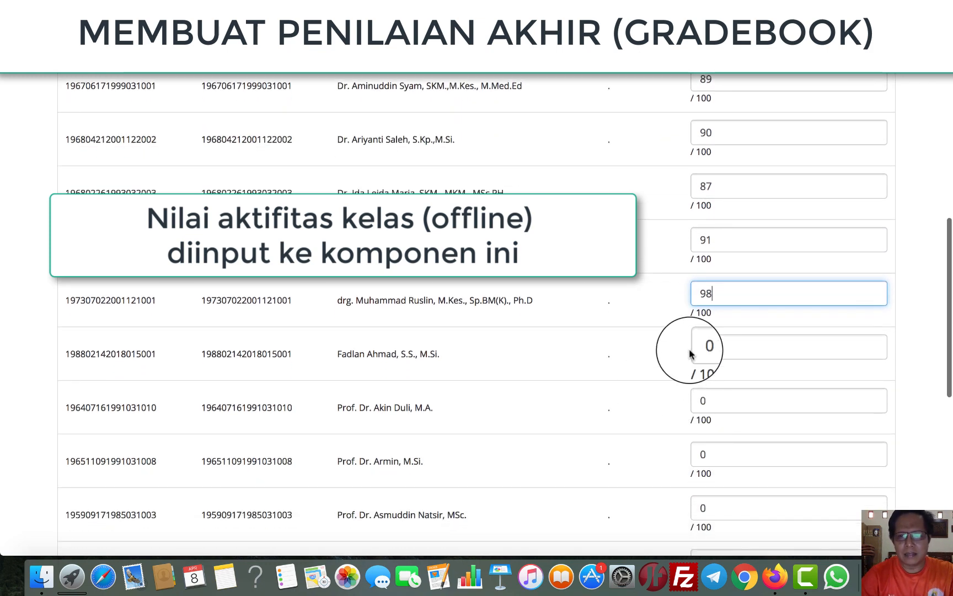
{"action": "left_click", "coordinate": [703, 347]}
{"action": "left_click_drag", "start_coordinate": [708, 347], "coordinate": [696, 347]}
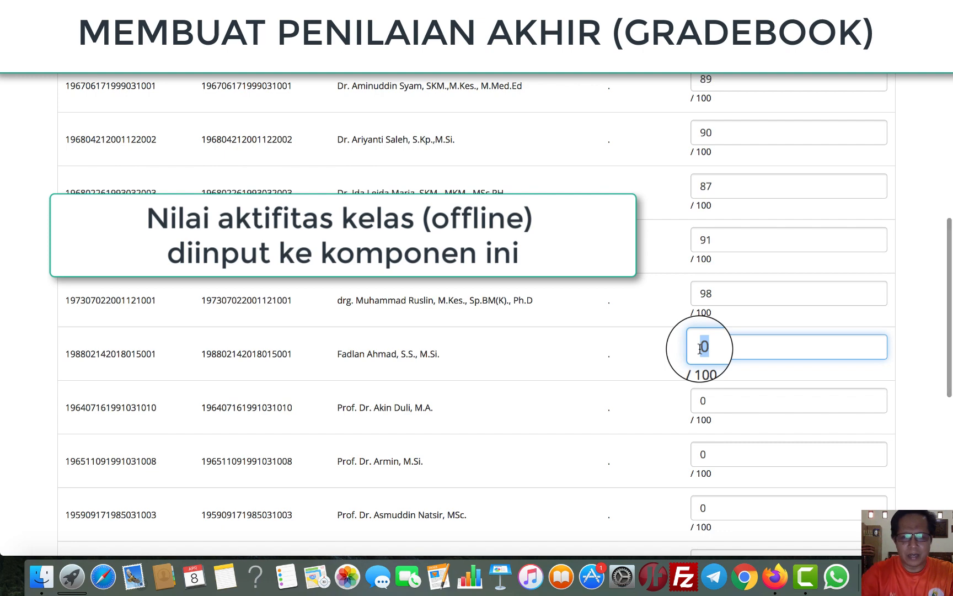
{"action": "type", "text": "89"}
{"action": "scroll", "coordinate": [706, 351], "scroll_direction": "down", "scroll_amount": 1}
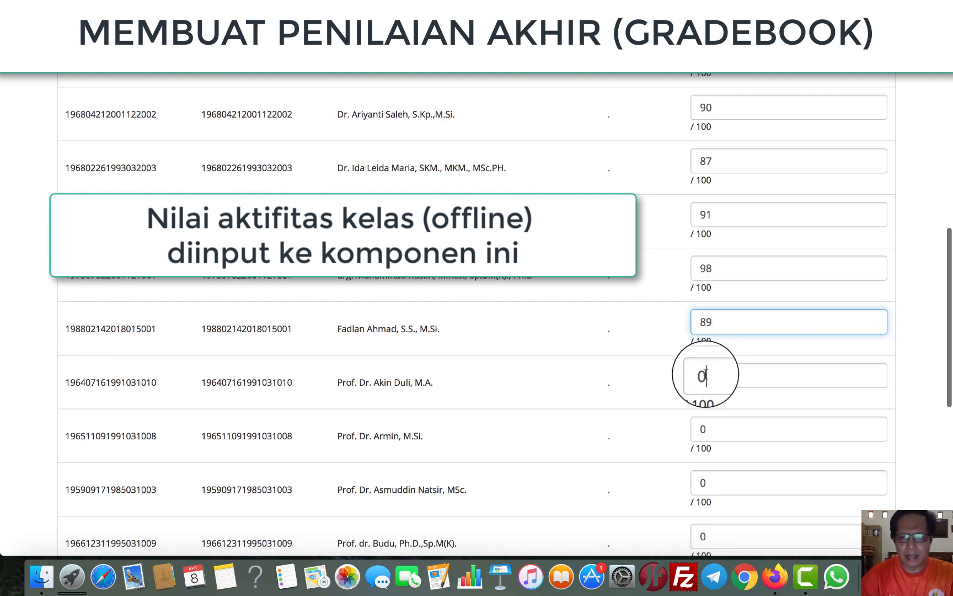
{"action": "left_click_drag", "start_coordinate": [713, 376], "coordinate": [686, 376]}
{"action": "type", "text": "91"}
Enter grades of 91, 93 and 98 for the eighth, ninth and tenth participants
{"action": "scroll", "coordinate": [685, 369], "scroll_direction": "down", "scroll_amount": 7}
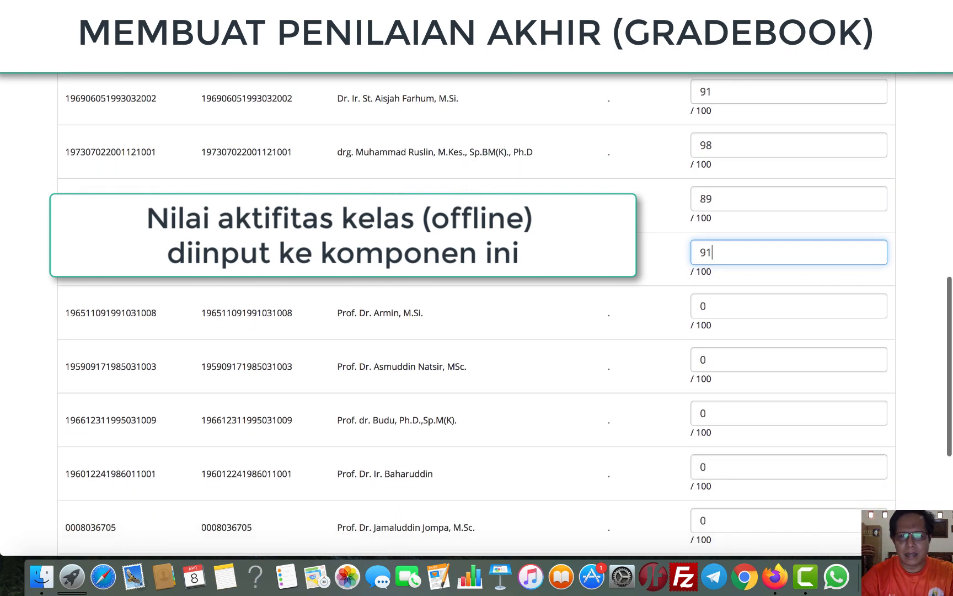
{"action": "scroll", "coordinate": [686, 364], "scroll_direction": "down", "scroll_amount": 1}
{"action": "left_click_drag", "start_coordinate": [710, 220], "coordinate": [686, 220]}
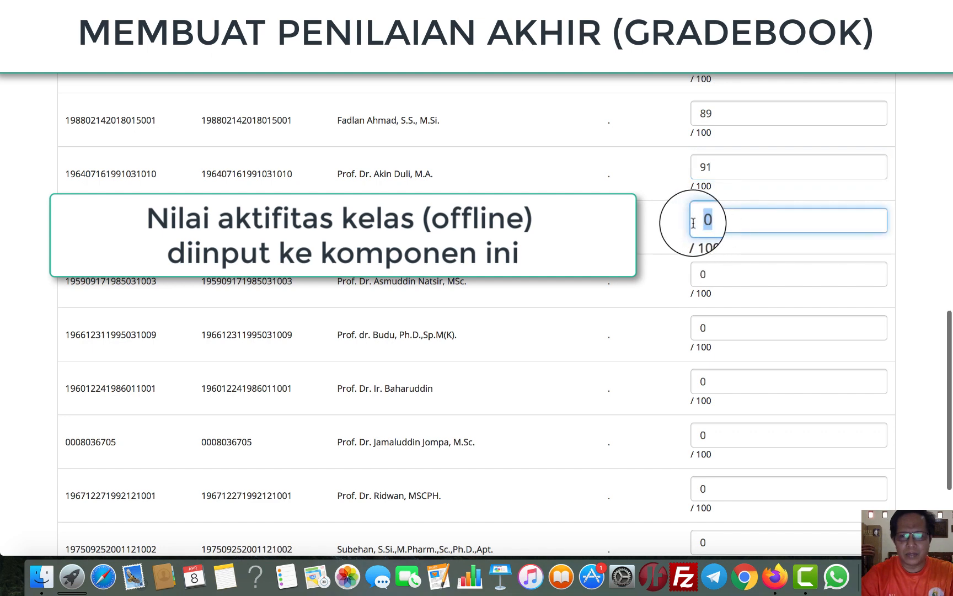
{"action": "type", "text": "91"}
{"action": "key", "text": "Tab"}
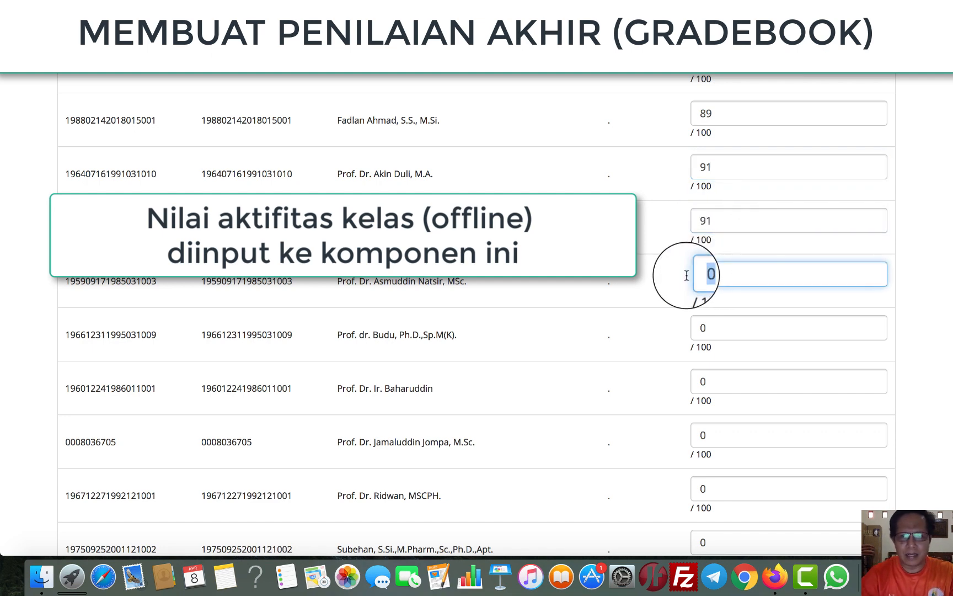
{"action": "scroll", "coordinate": [676, 298], "scroll_direction": "down", "scroll_amount": 2}
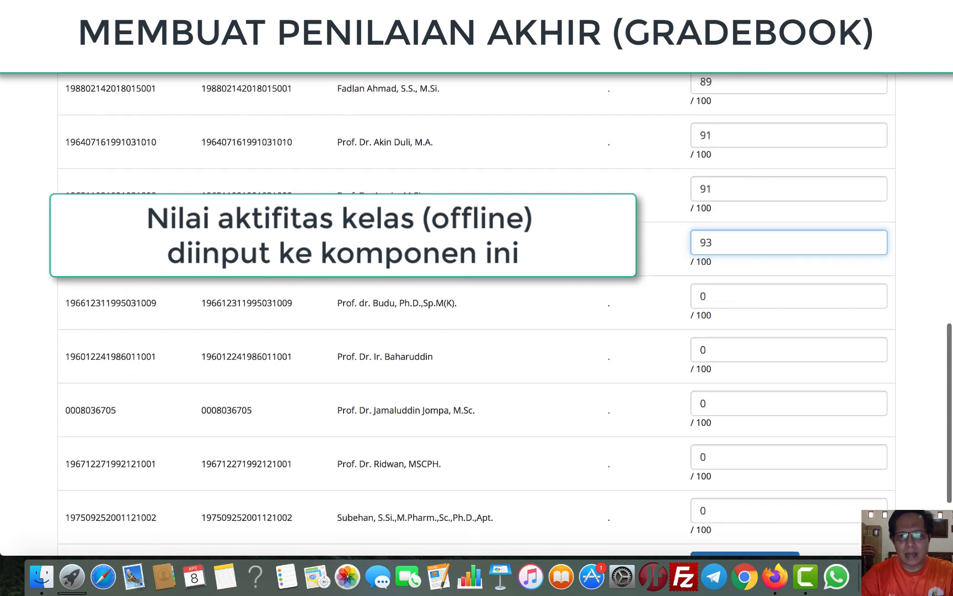
{"action": "left_click", "coordinate": [676, 299]}
{"action": "key", "text": "Tab"}
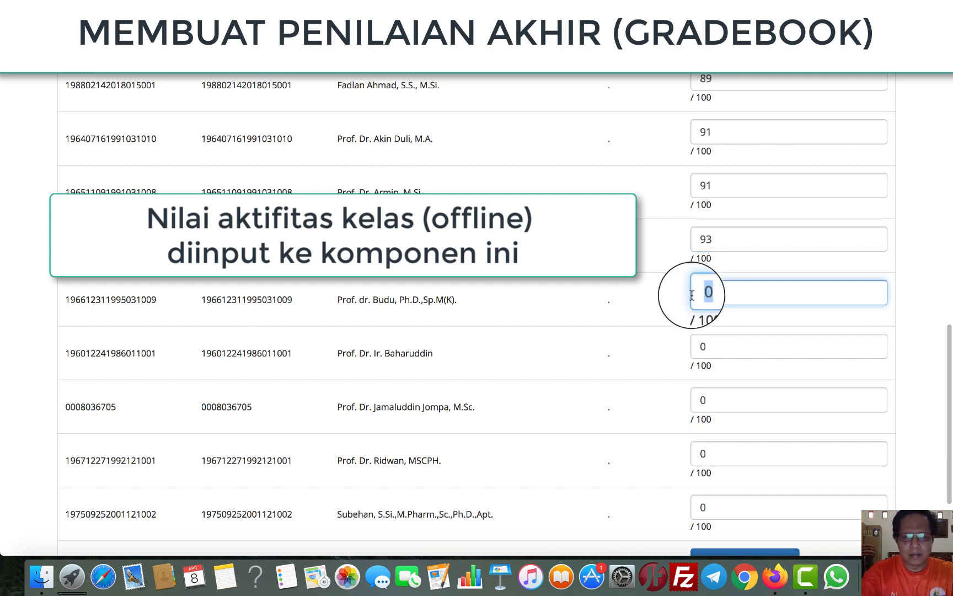
{"action": "type", "text": "98"}
Fill in the last four participants' grades with 91, 89, 96 and 91
{"action": "scroll", "coordinate": [695, 295], "scroll_direction": "down", "scroll_amount": 2}
{"action": "left_click", "coordinate": [711, 302]}
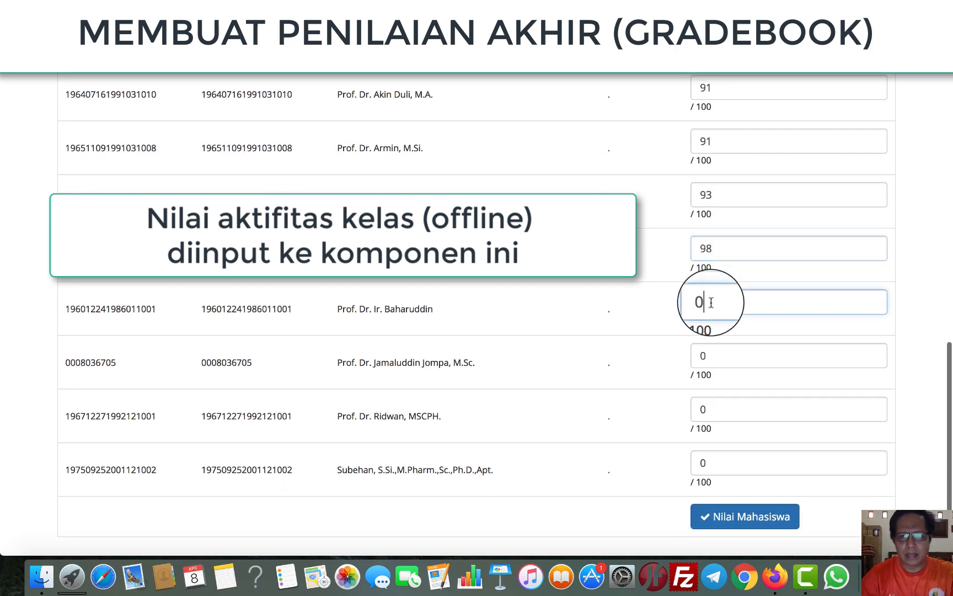
{"action": "key", "text": "BackSpace"}
{"action": "left_click", "coordinate": [706, 355]}
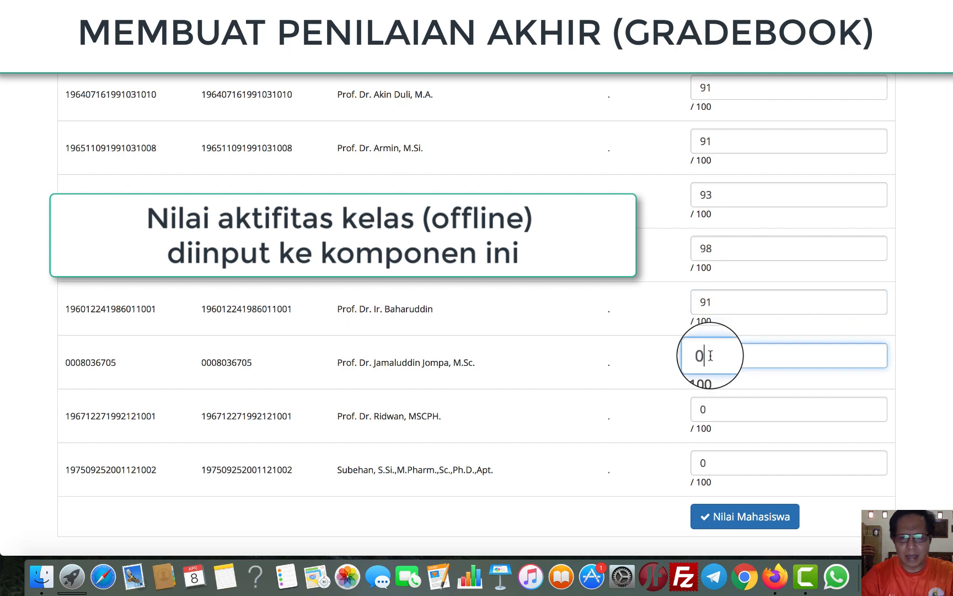
{"action": "key", "text": "BackSpace"}
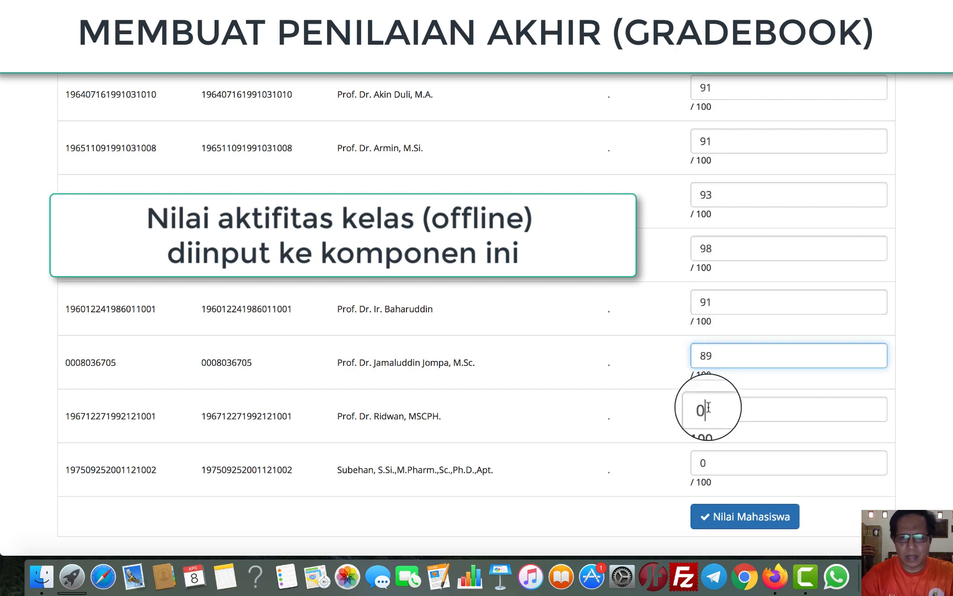
{"action": "double_click", "coordinate": [692, 409]}
{"action": "scroll", "coordinate": [684, 433], "scroll_direction": "down", "scroll_amount": 1}
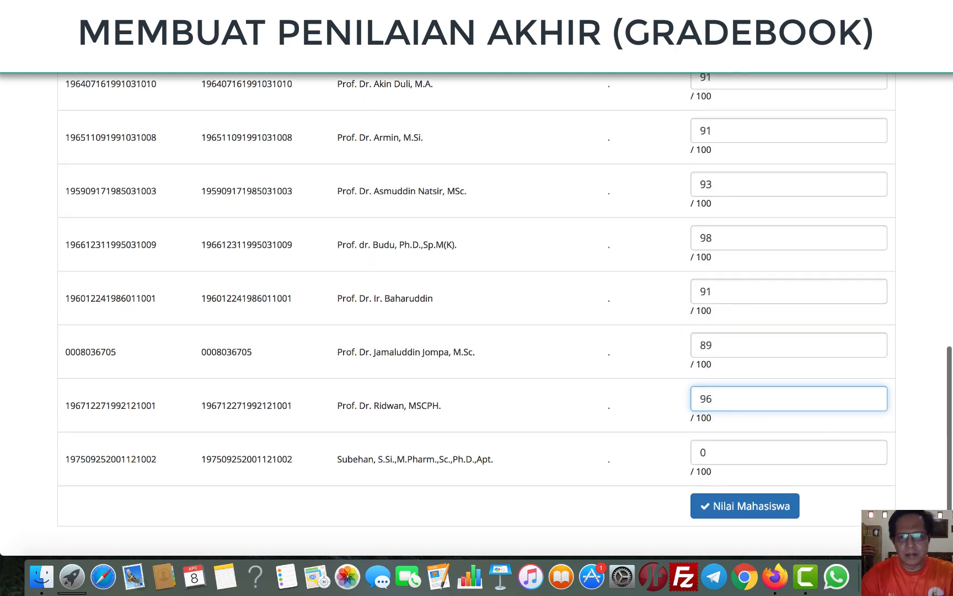
{"action": "double_click", "coordinate": [684, 432]}
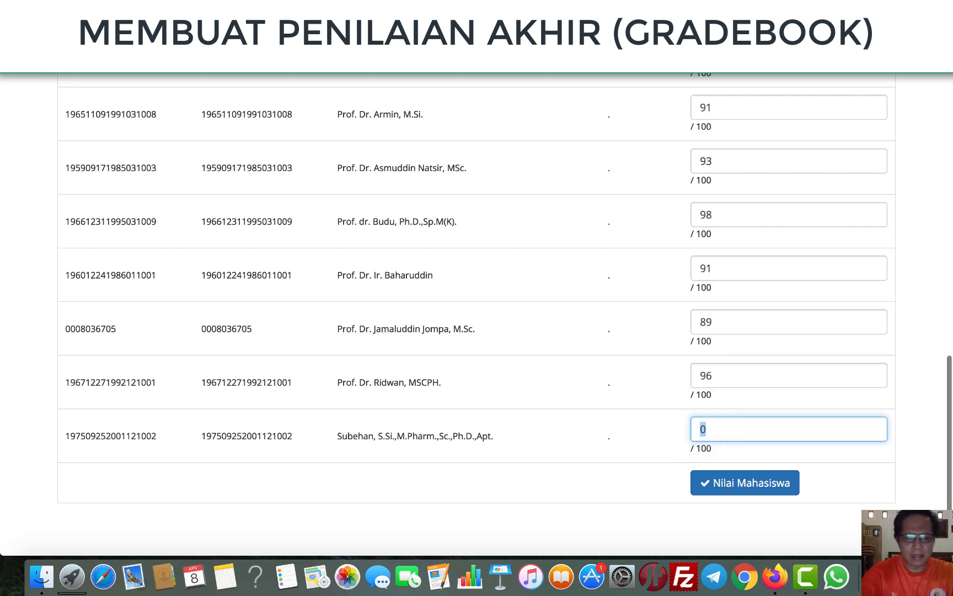
Submit the Diskusi Kelas student grades and return to the Assessments overview of the course
{"action": "left_click", "coordinate": [729, 479]}
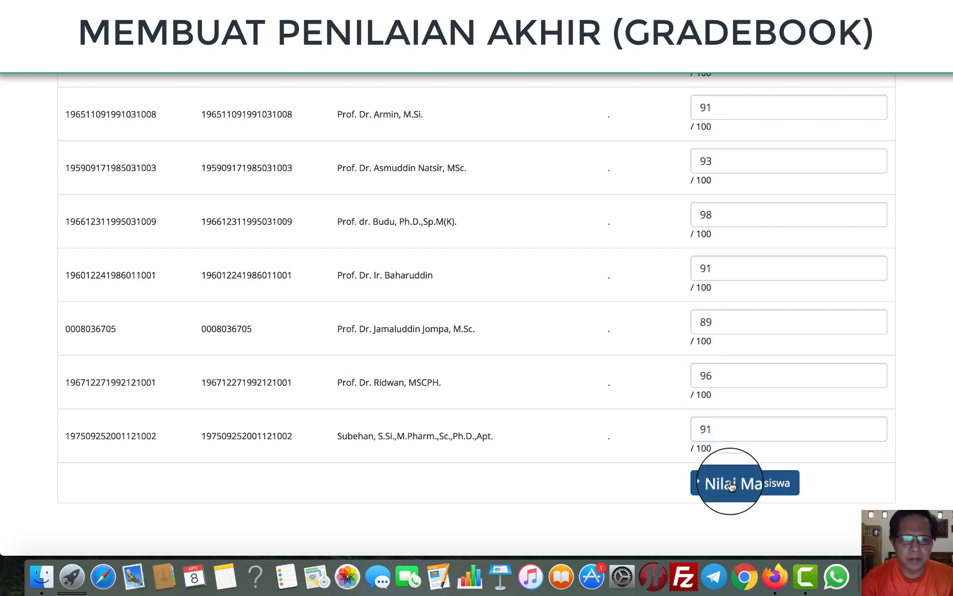
{"action": "left_click", "coordinate": [615, 440]}
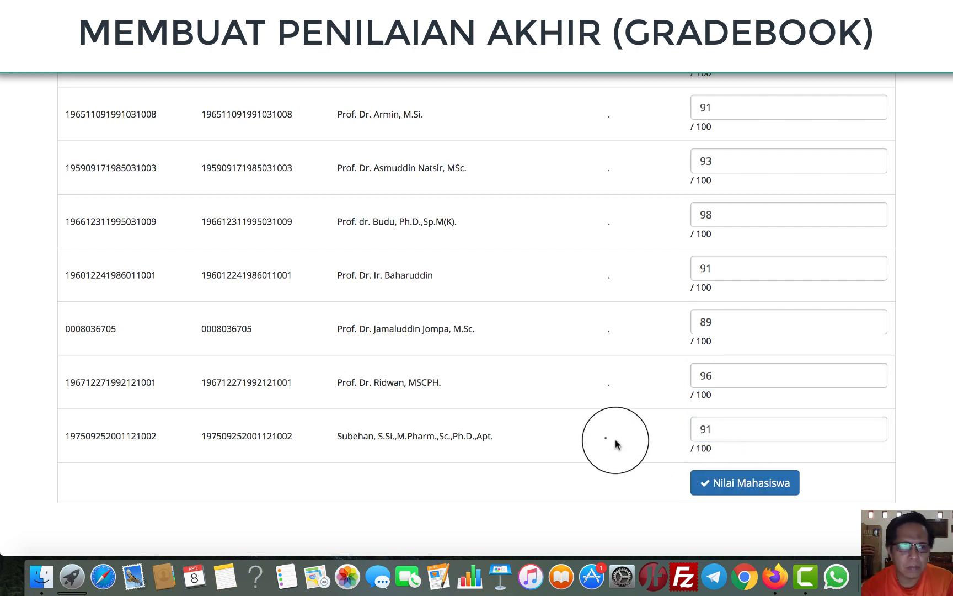
{"action": "scroll", "coordinate": [502, 420], "scroll_direction": "down", "scroll_amount": 4}
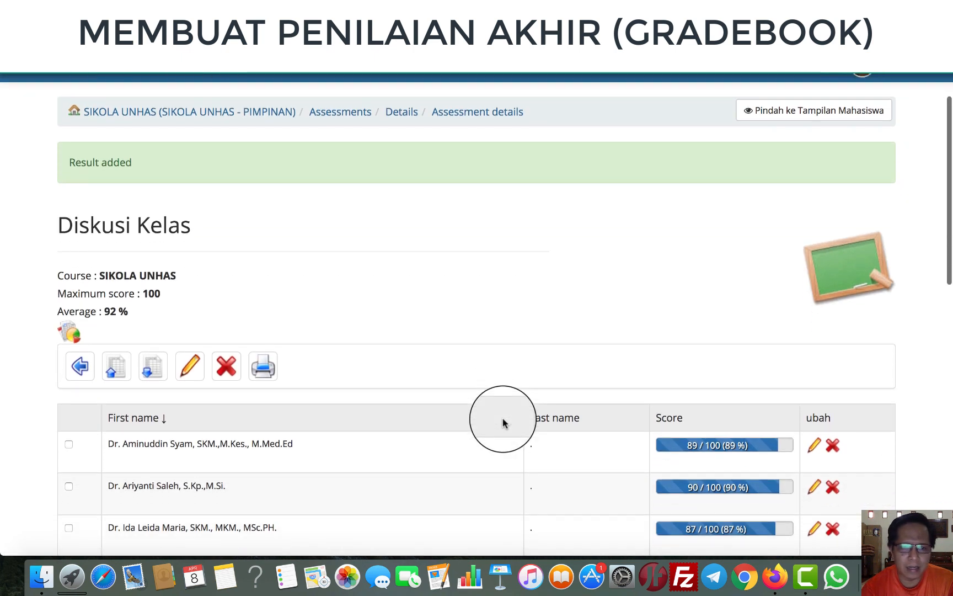
{"action": "scroll", "coordinate": [503, 421], "scroll_direction": "up", "scroll_amount": 1}
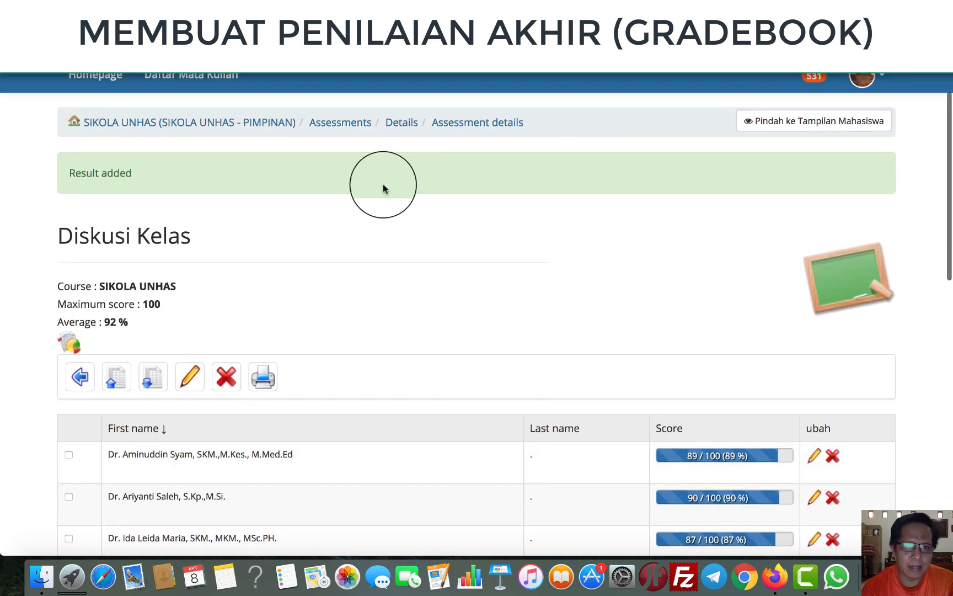
{"action": "left_click", "coordinate": [351, 127]}
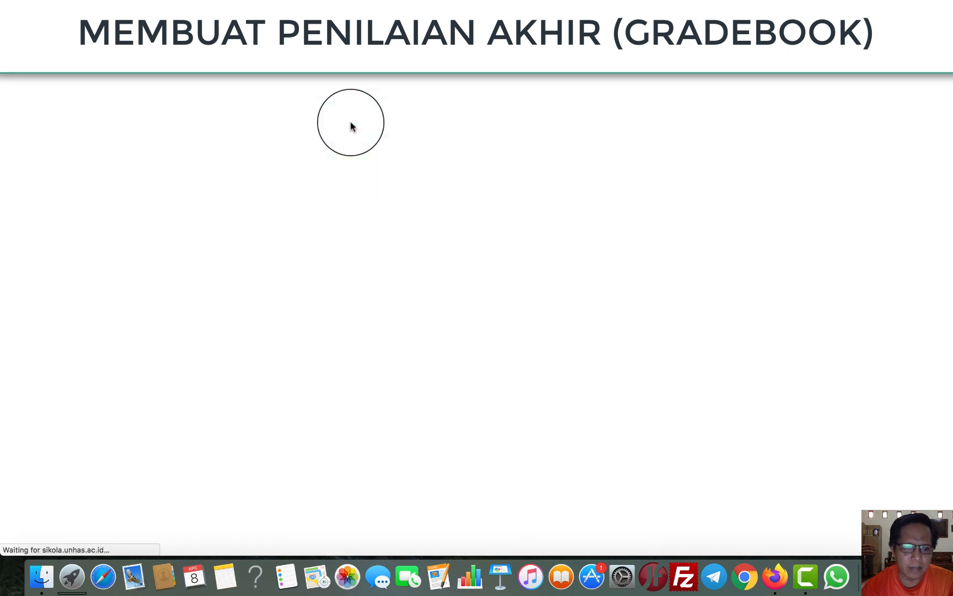
Start adding an online activity to the gradebook with Latihan as its activity type
{"action": "scroll", "coordinate": [400, 308], "scroll_direction": "down", "scroll_amount": 2}
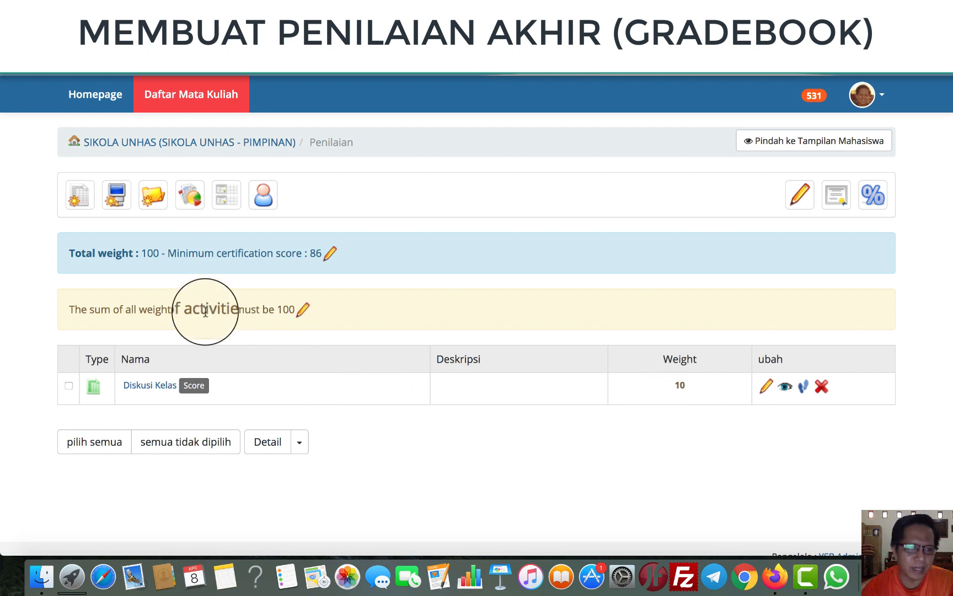
{"action": "left_click", "coordinate": [116, 201]}
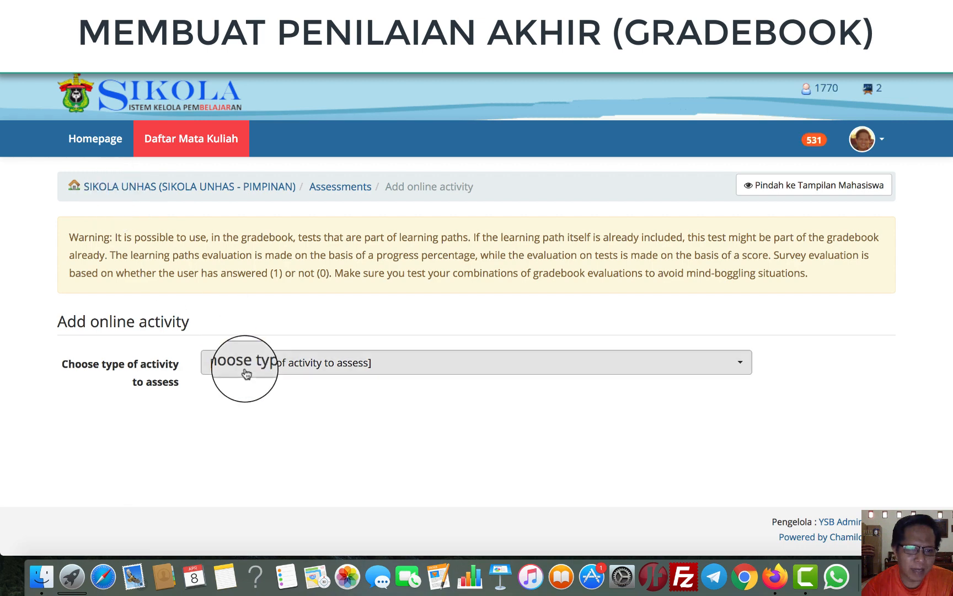
{"action": "left_click", "coordinate": [265, 368]}
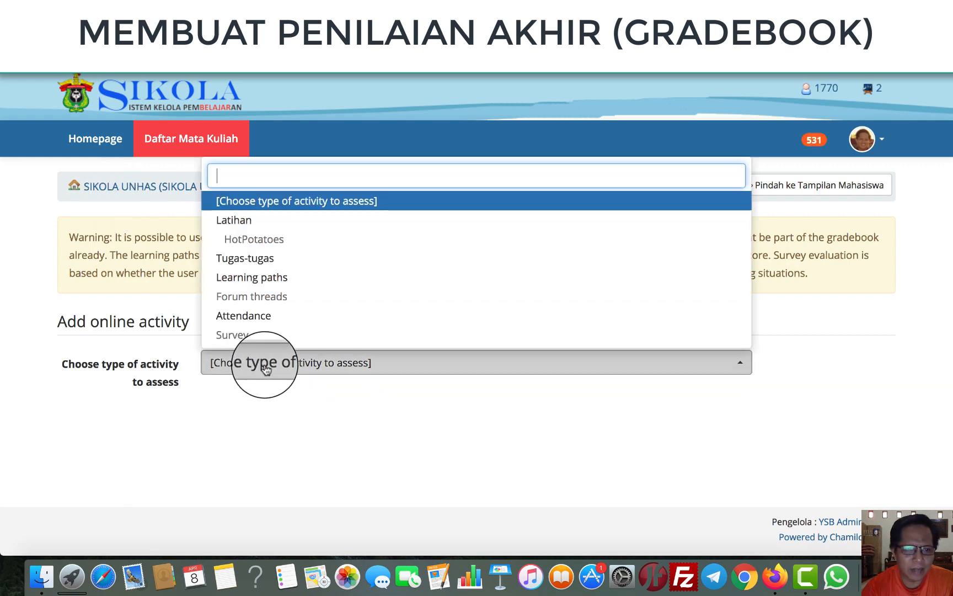
{"action": "left_click", "coordinate": [236, 223]}
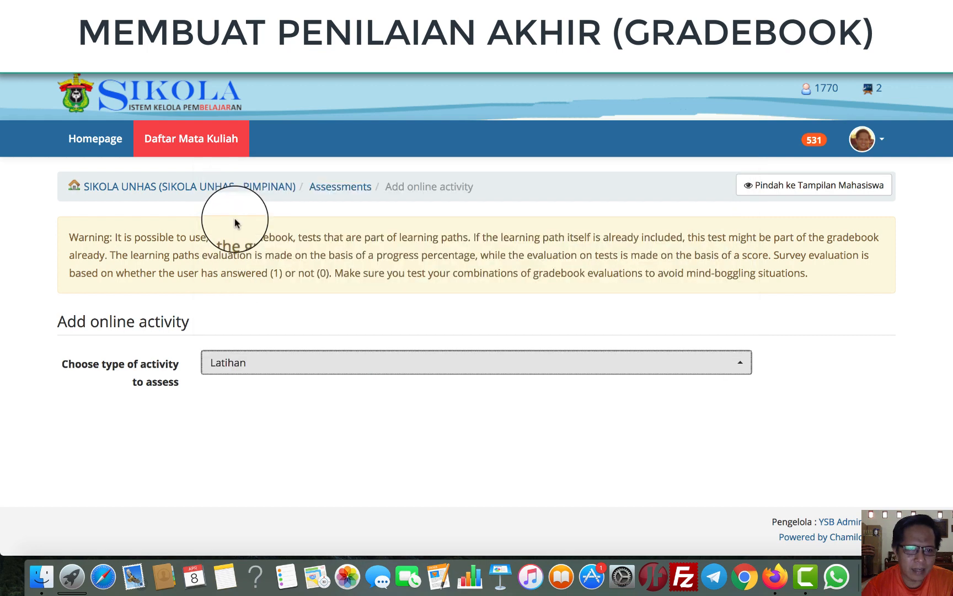
Choose the activity PENDIDIKAN JARAK JAUH - Copy, give it weight 10 and add it to the assessment
{"action": "scroll", "coordinate": [283, 337], "scroll_direction": "down", "scroll_amount": 1}
{"action": "scroll", "coordinate": [283, 338], "scroll_direction": "down", "scroll_amount": 1}
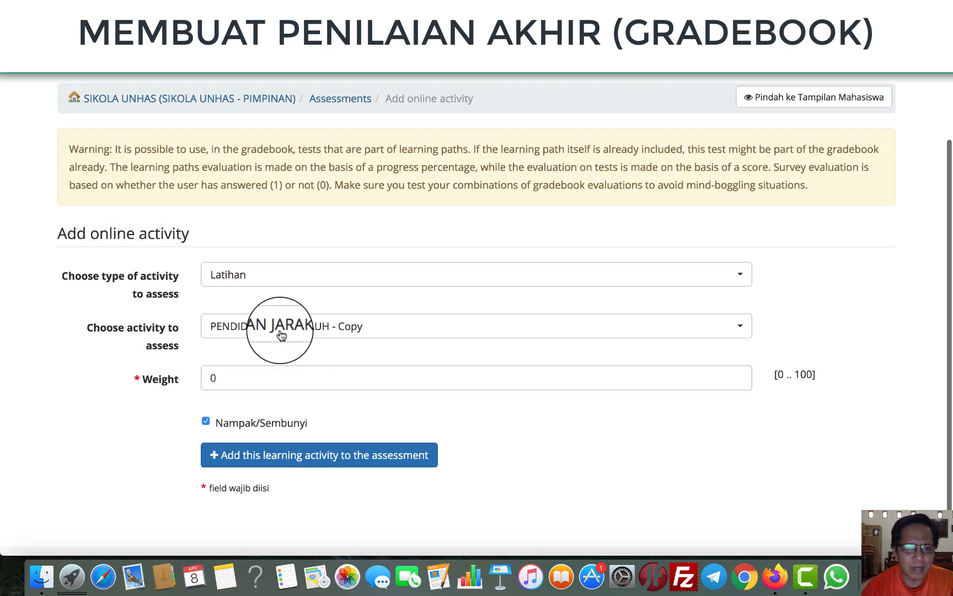
{"action": "left_click", "coordinate": [276, 328]}
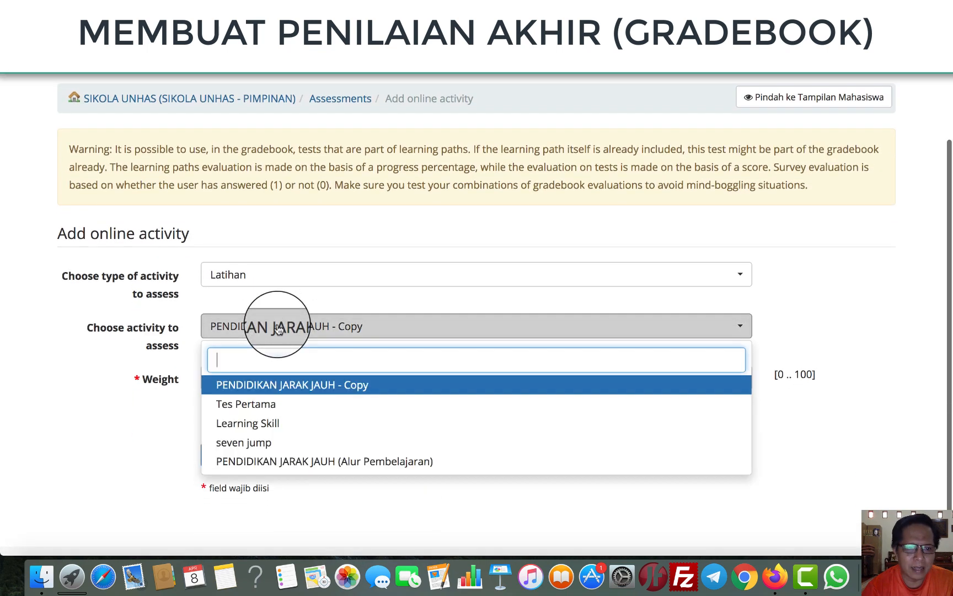
{"action": "left_click", "coordinate": [287, 387]}
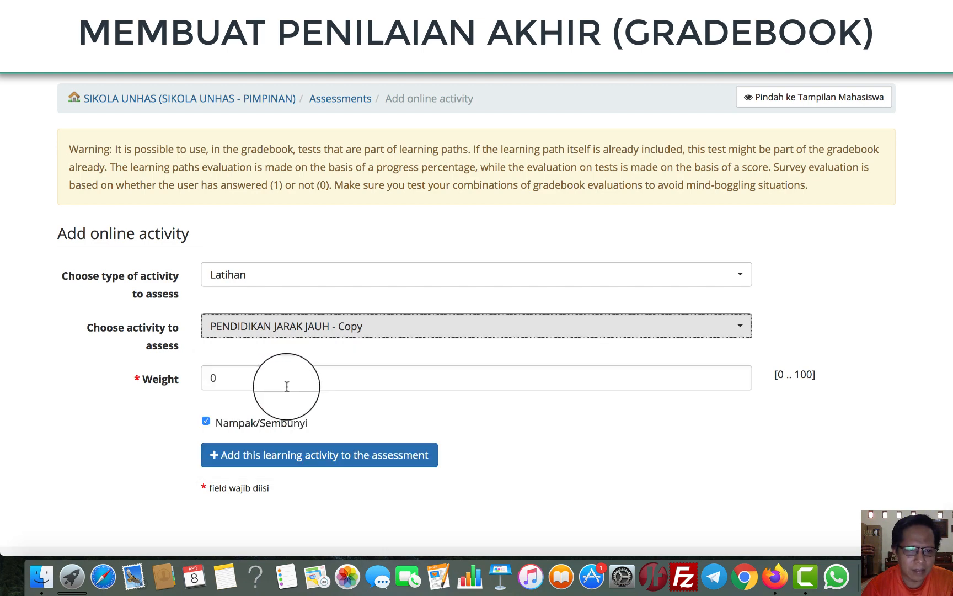
{"action": "left_click", "coordinate": [218, 379]}
{"action": "left_click_drag", "start_coordinate": [218, 378], "coordinate": [212, 378]}
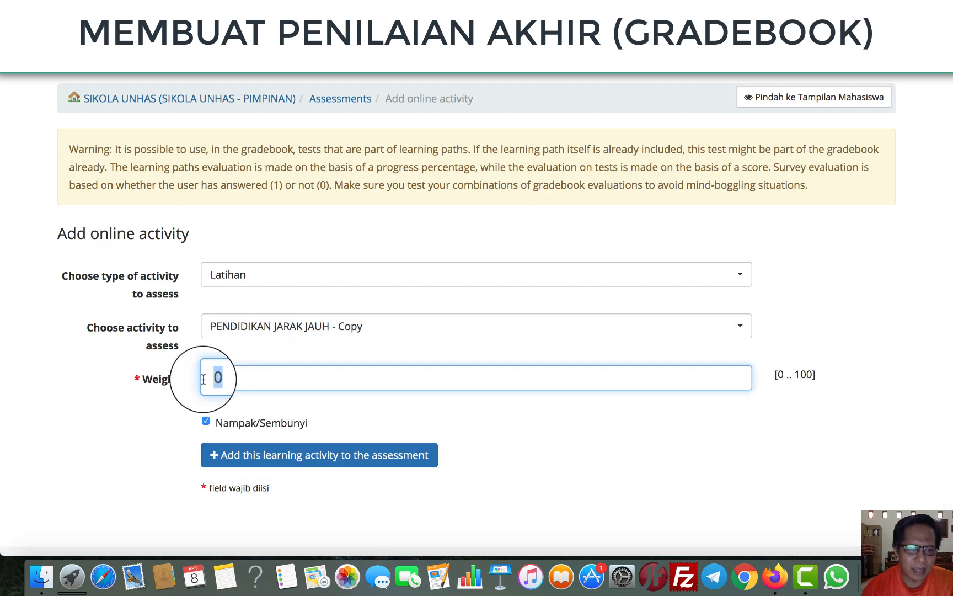
{"action": "type", "text": "10"}
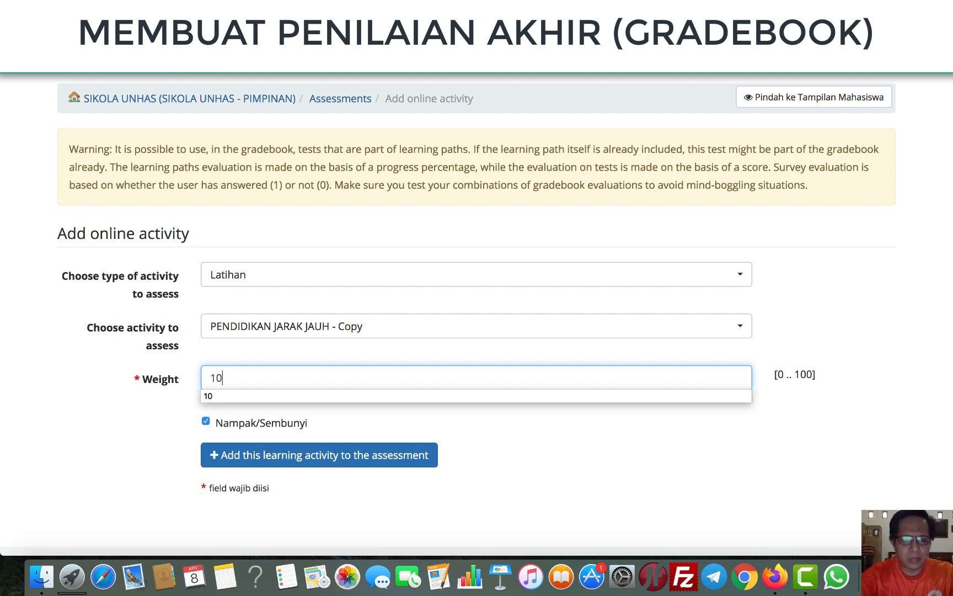
{"action": "left_click", "coordinate": [269, 459]}
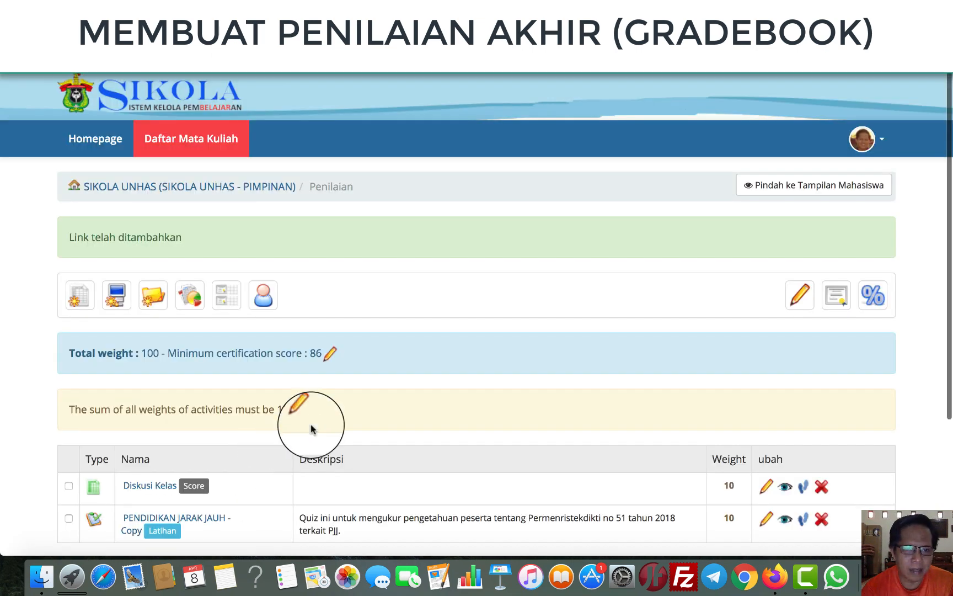
Add the Tugas-tugas activity Tugas Membuat RPS to the gradebook as an online activity with weight 40
{"action": "scroll", "coordinate": [311, 425], "scroll_direction": "down", "scroll_amount": 3}
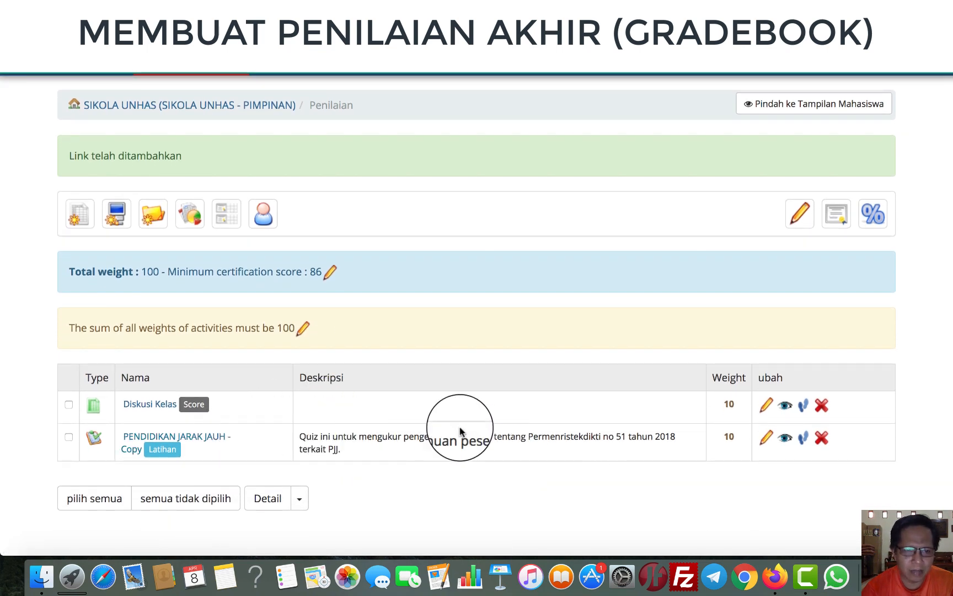
{"action": "left_click", "coordinate": [124, 222]}
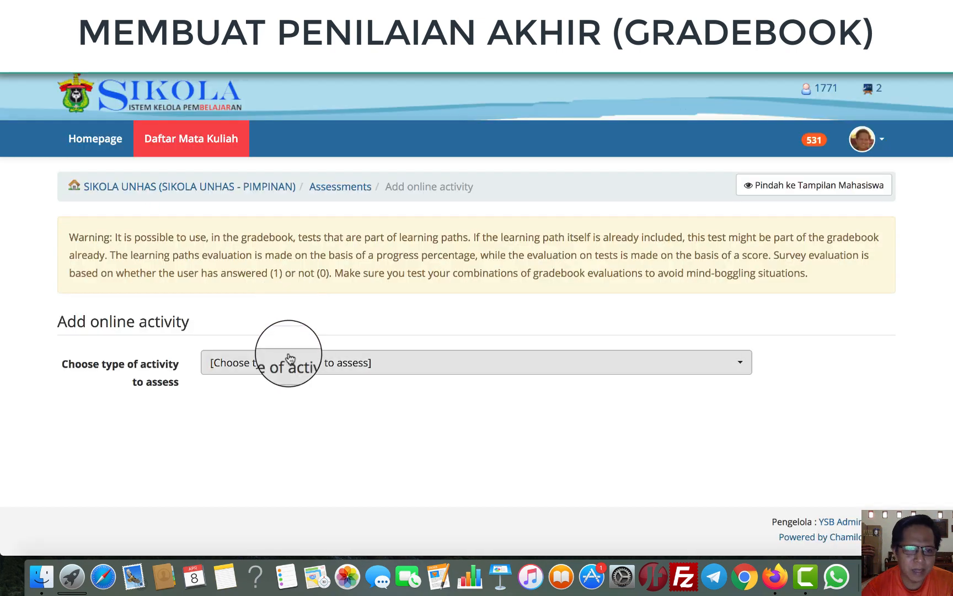
{"action": "left_click", "coordinate": [289, 358]}
{"action": "left_click", "coordinate": [251, 259]}
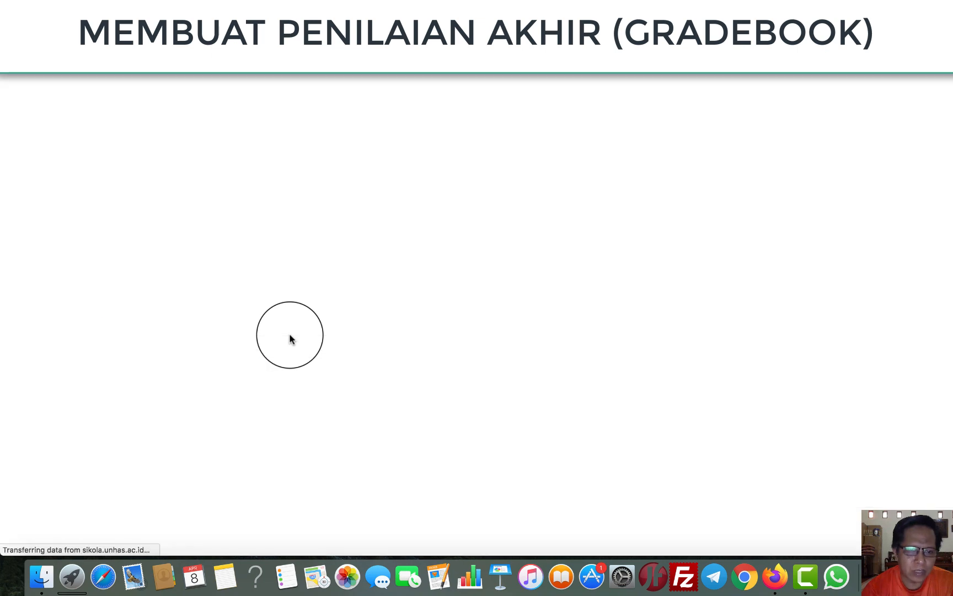
{"action": "scroll", "coordinate": [287, 334], "scroll_direction": "down", "scroll_amount": 3}
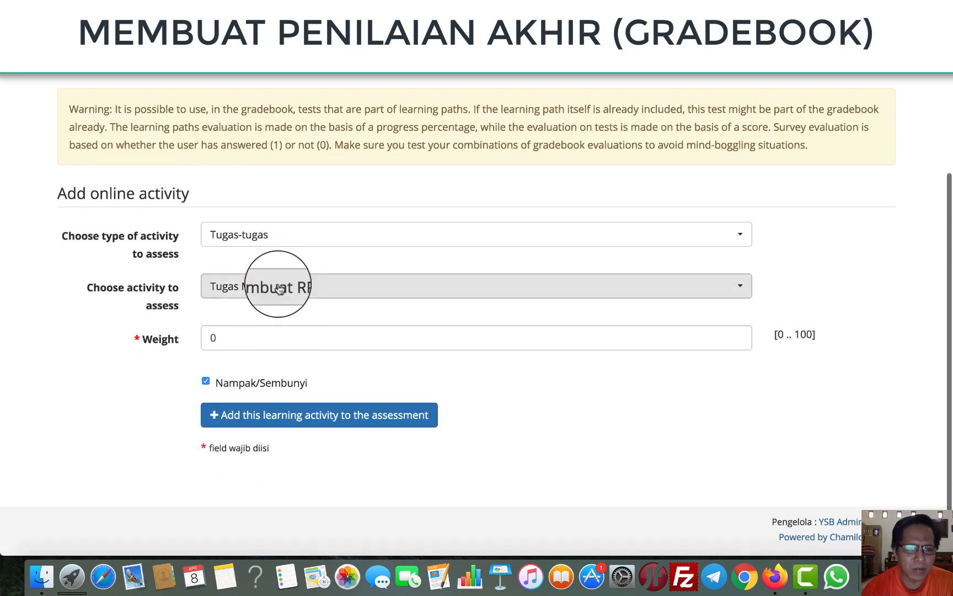
{"action": "left_click", "coordinate": [279, 290]}
{"action": "left_click", "coordinate": [176, 391]}
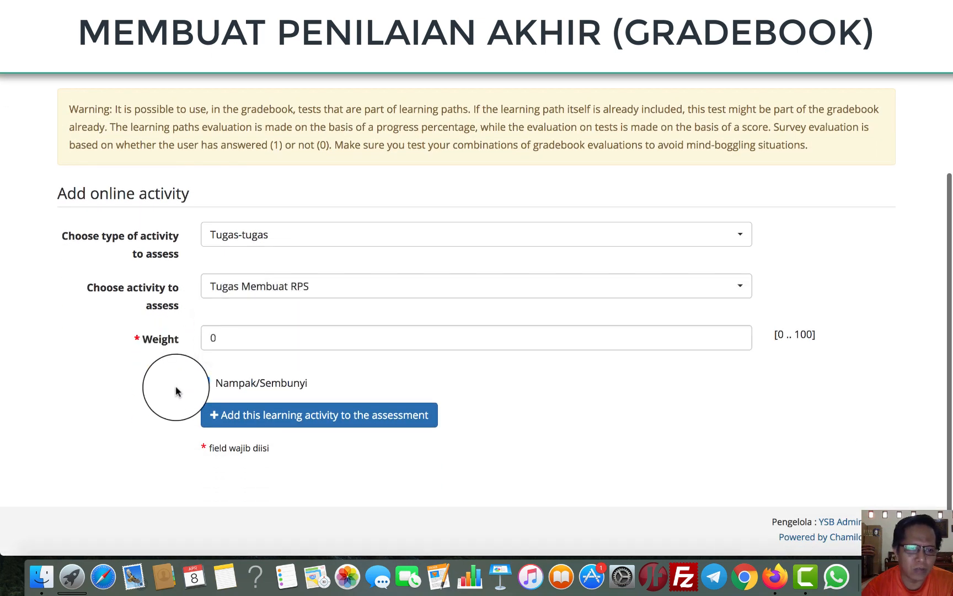
{"action": "double_click", "coordinate": [230, 334]}
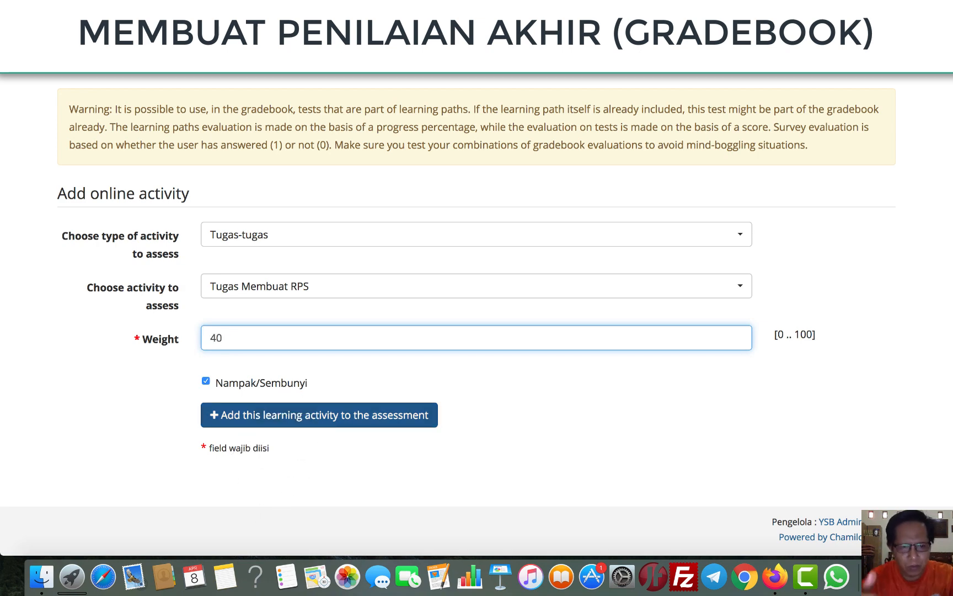
{"action": "left_click", "coordinate": [311, 419]}
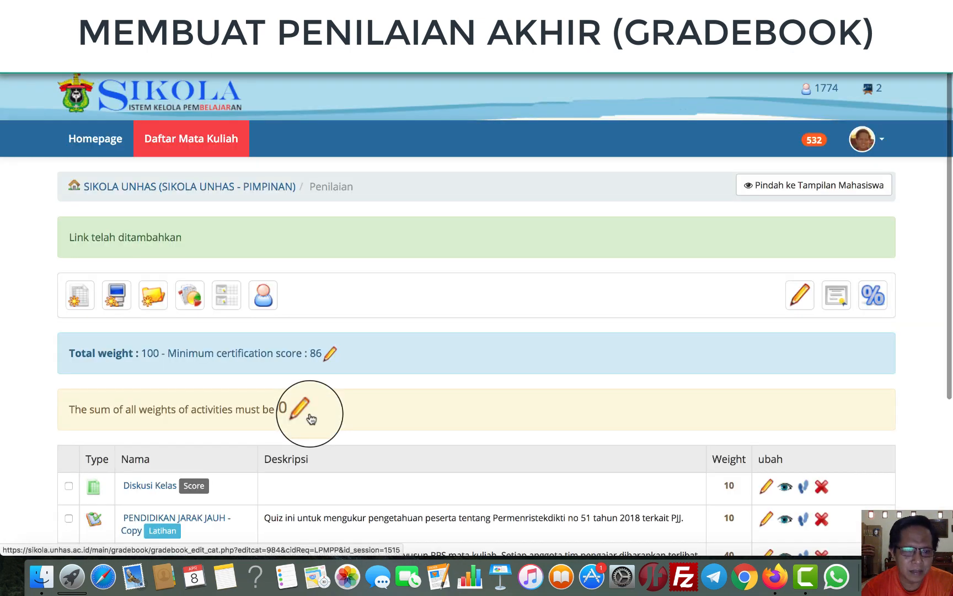
Add the Learning paths activity Pertemuan Pertama to the gradebook as an online activity with weight 10
{"action": "scroll", "coordinate": [307, 417], "scroll_direction": "down", "scroll_amount": 3}
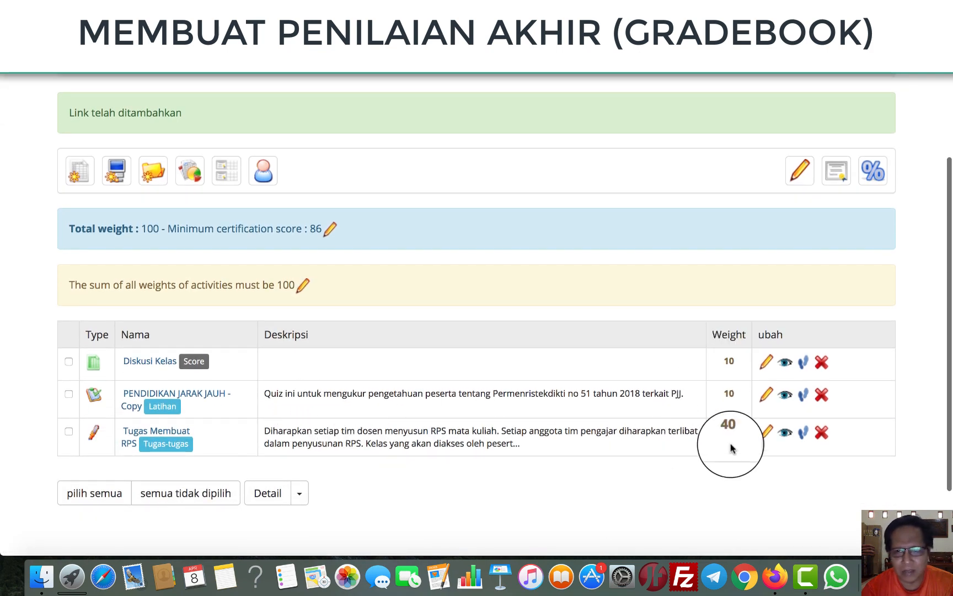
{"action": "left_click", "coordinate": [116, 178]}
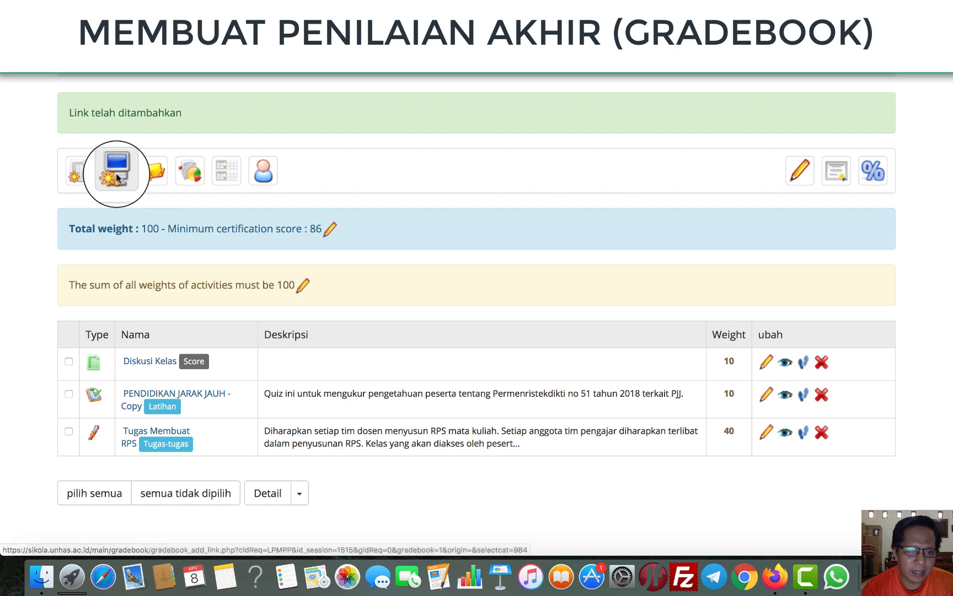
{"action": "left_click", "coordinate": [251, 363]}
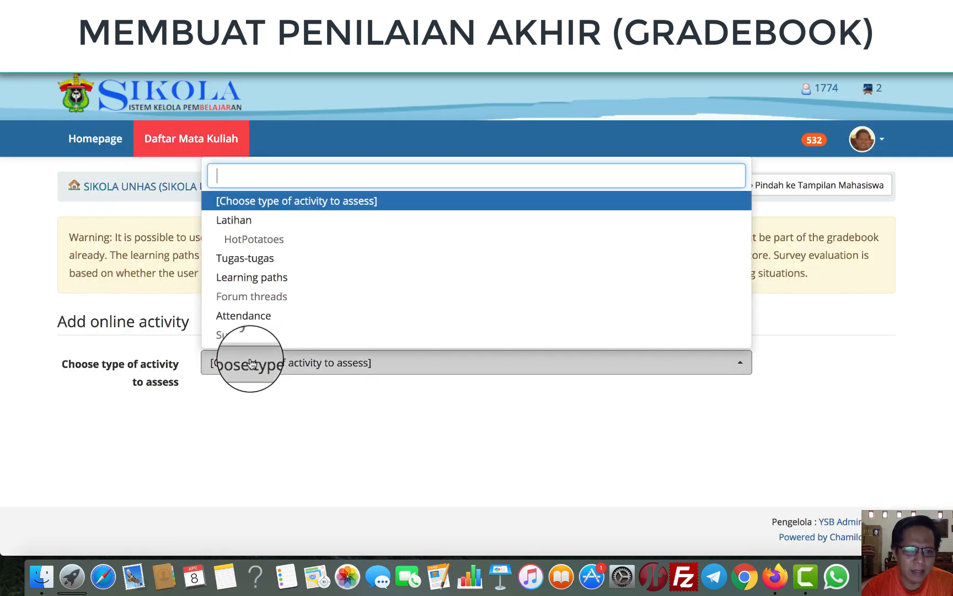
{"action": "left_click", "coordinate": [249, 277]}
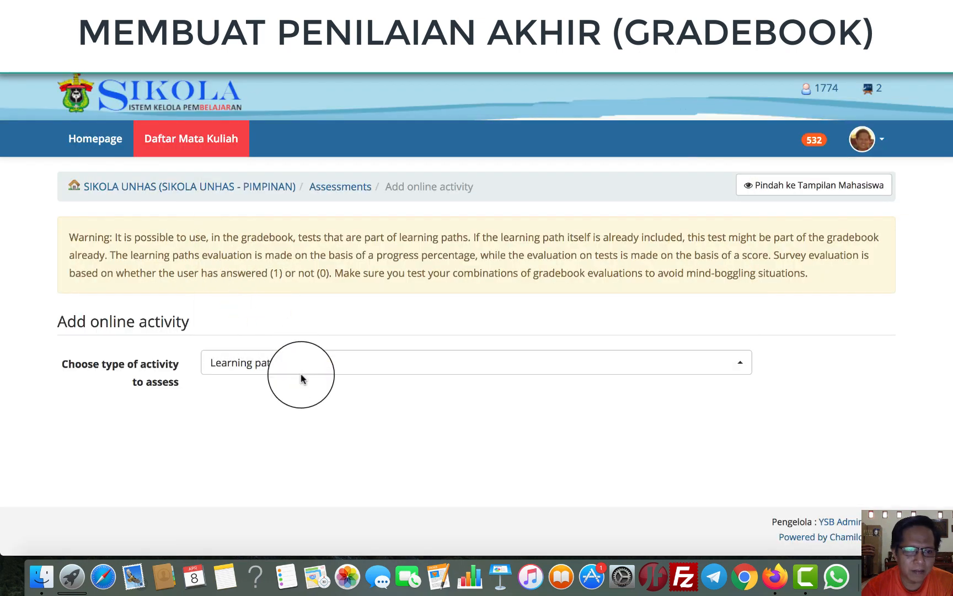
{"action": "scroll", "coordinate": [303, 389], "scroll_direction": "down", "scroll_amount": 3}
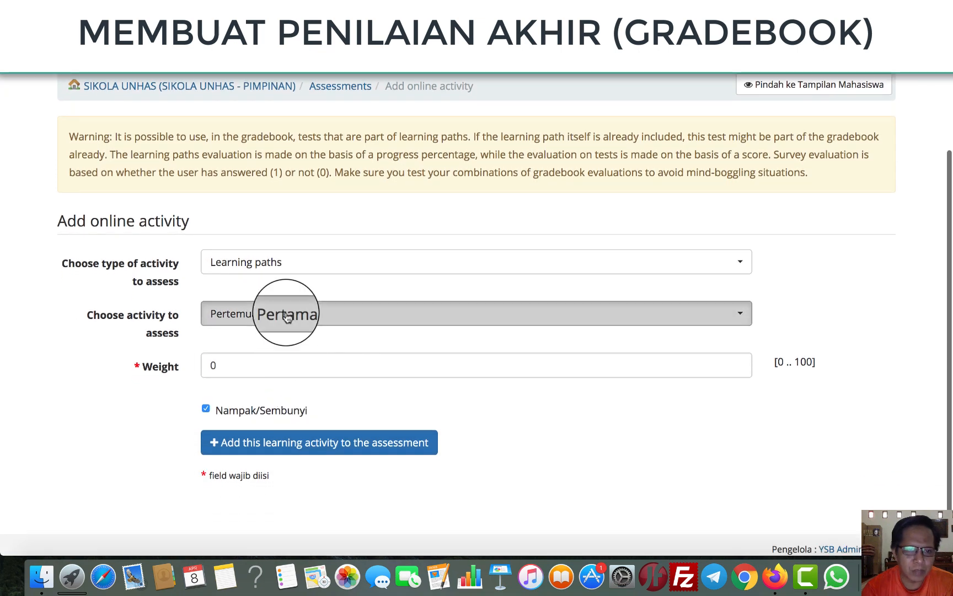
{"action": "left_click", "coordinate": [288, 315]}
{"action": "left_click", "coordinate": [283, 369]}
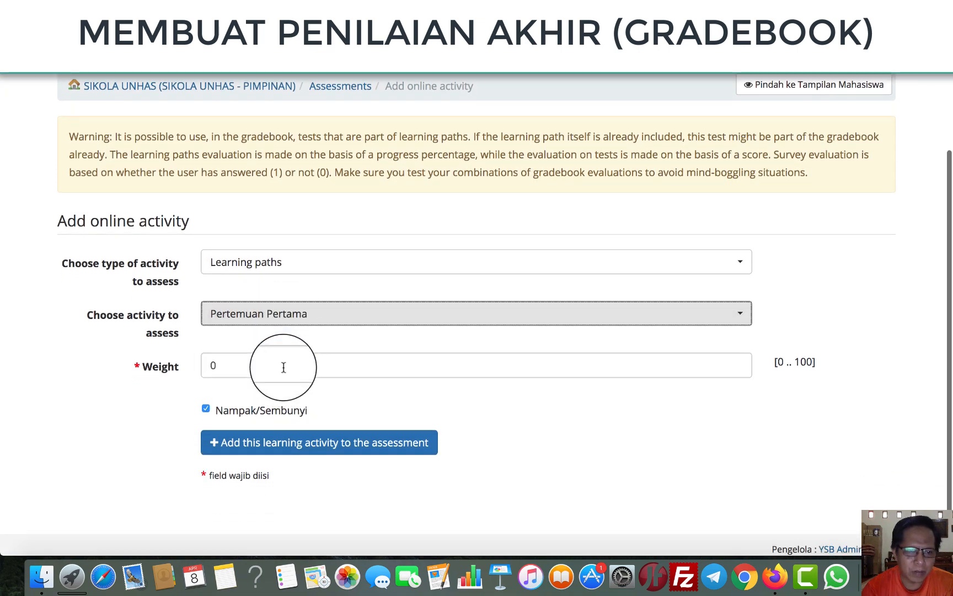
{"action": "double_click", "coordinate": [212, 366]}
{"action": "type", "text": "10"}
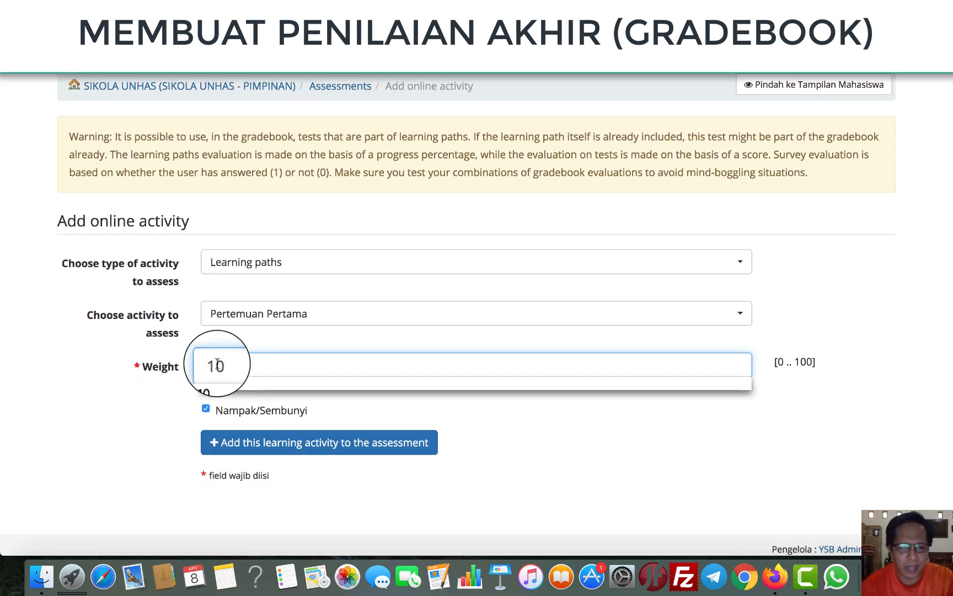
{"action": "left_click", "coordinate": [293, 444]}
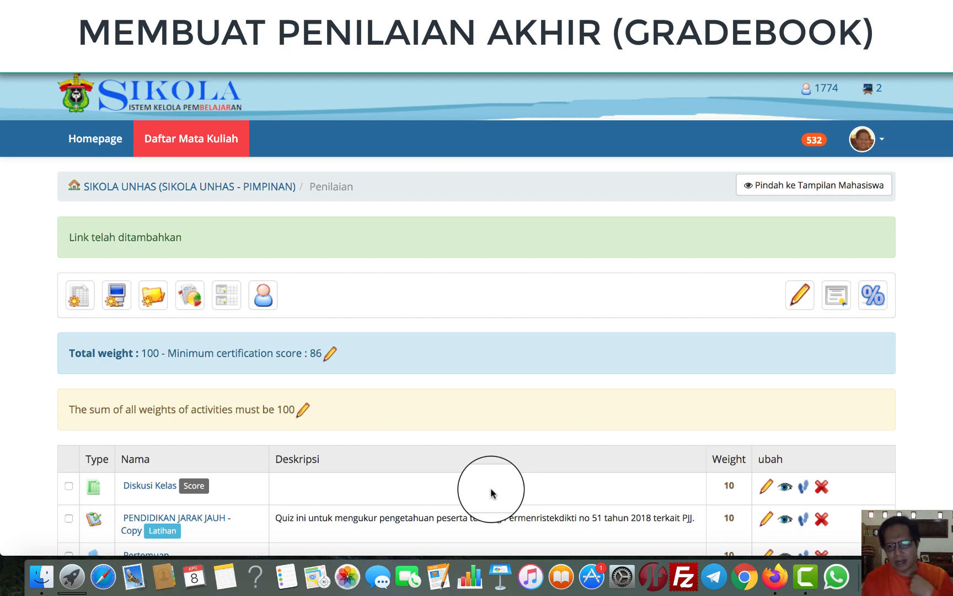
Add the Attendance activity DAFTAR HADIR to the gradebook as an online activity with weight 30
{"action": "scroll", "coordinate": [492, 493], "scroll_direction": "down", "scroll_amount": 5}
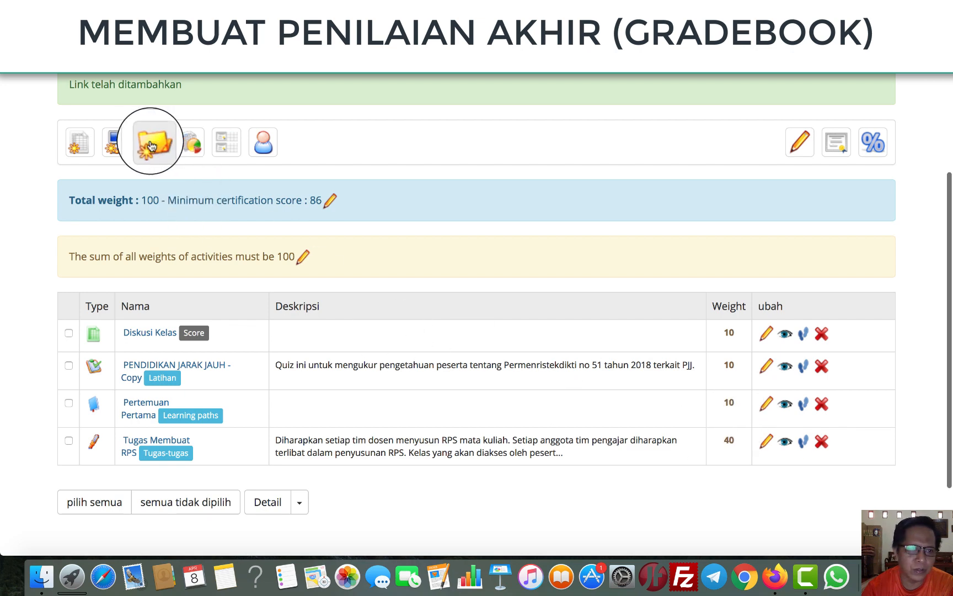
{"action": "left_click", "coordinate": [121, 144]}
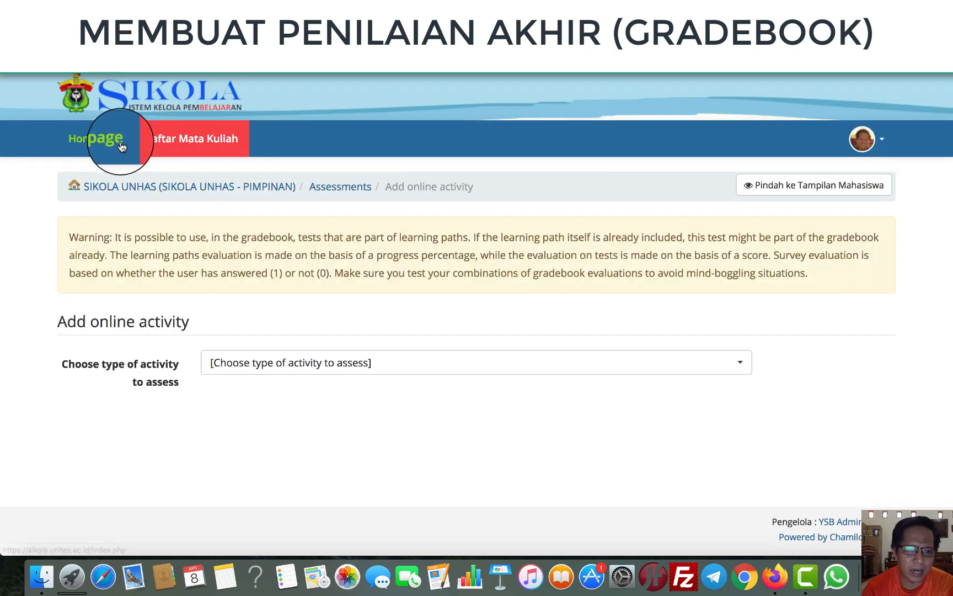
{"action": "left_click", "coordinate": [257, 359]}
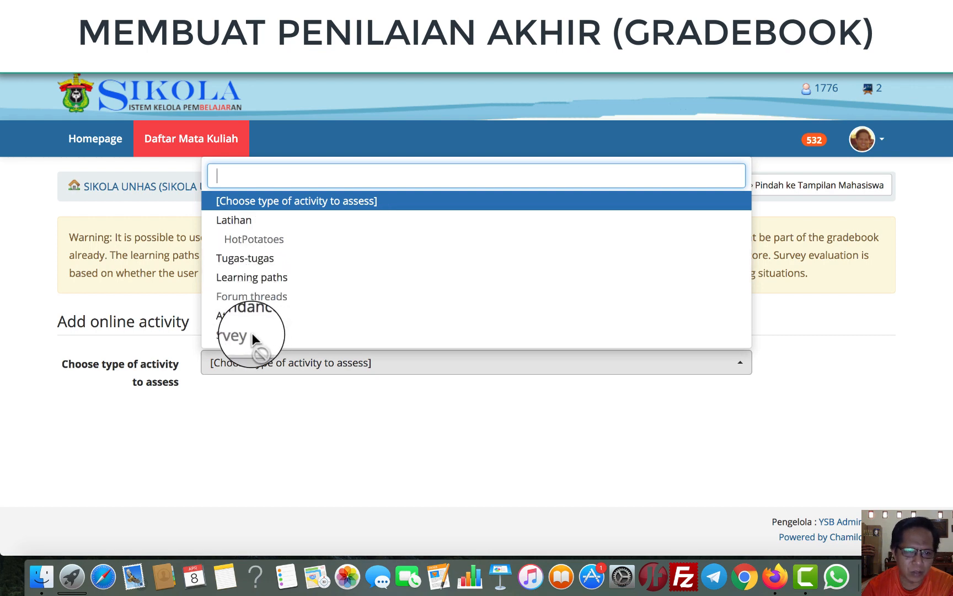
{"action": "left_click", "coordinate": [255, 316]}
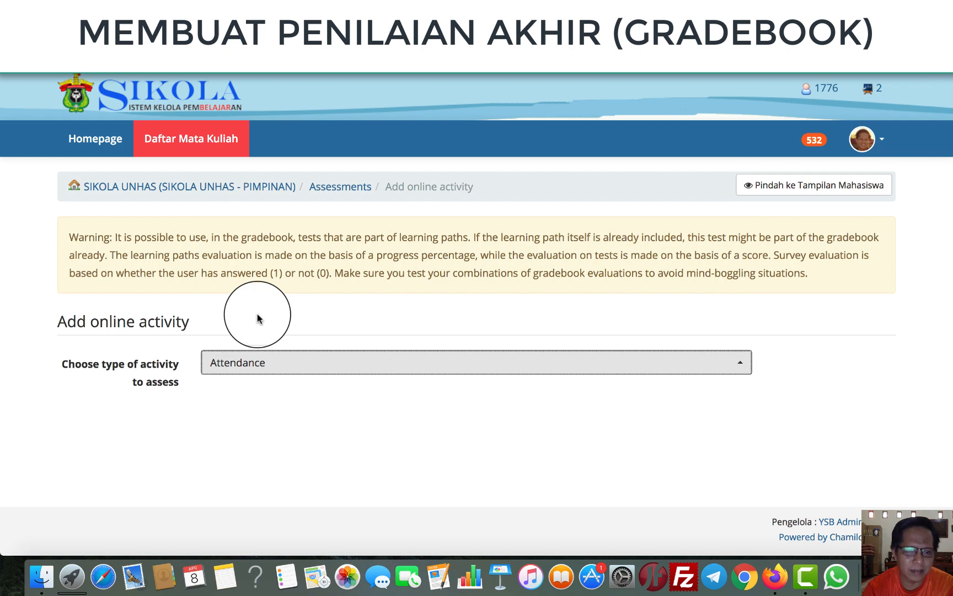
{"action": "scroll", "coordinate": [257, 319], "scroll_direction": "down", "scroll_amount": 1}
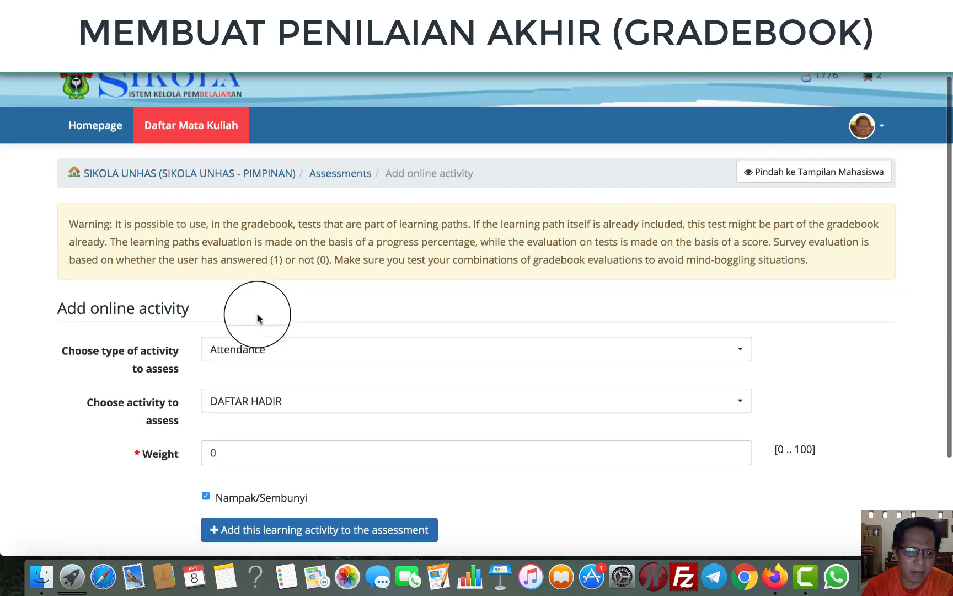
{"action": "scroll", "coordinate": [257, 318], "scroll_direction": "down", "scroll_amount": 2}
{"action": "left_click", "coordinate": [225, 363]}
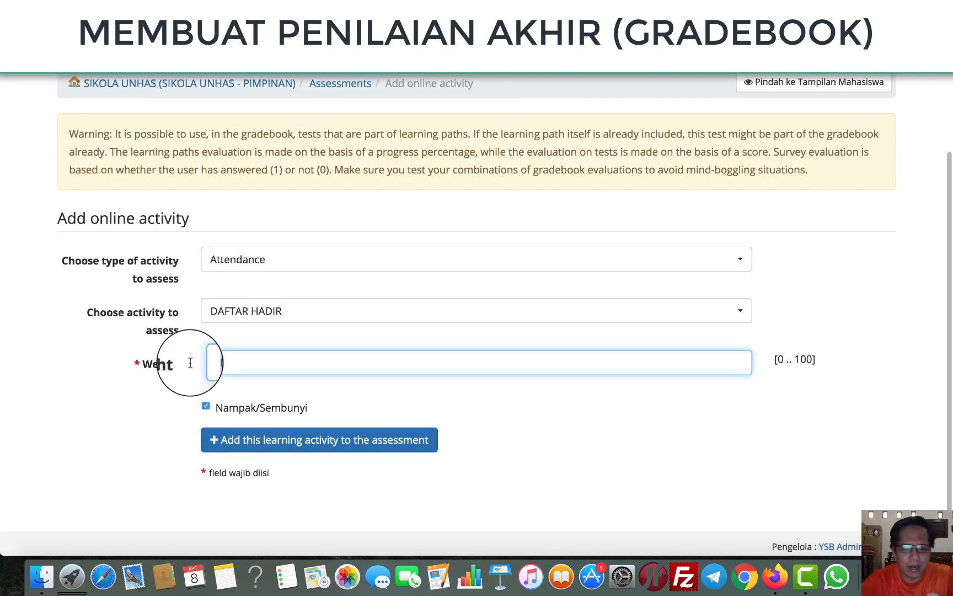
{"action": "type", "text": "30"}
{"action": "left_click", "coordinate": [293, 442]}
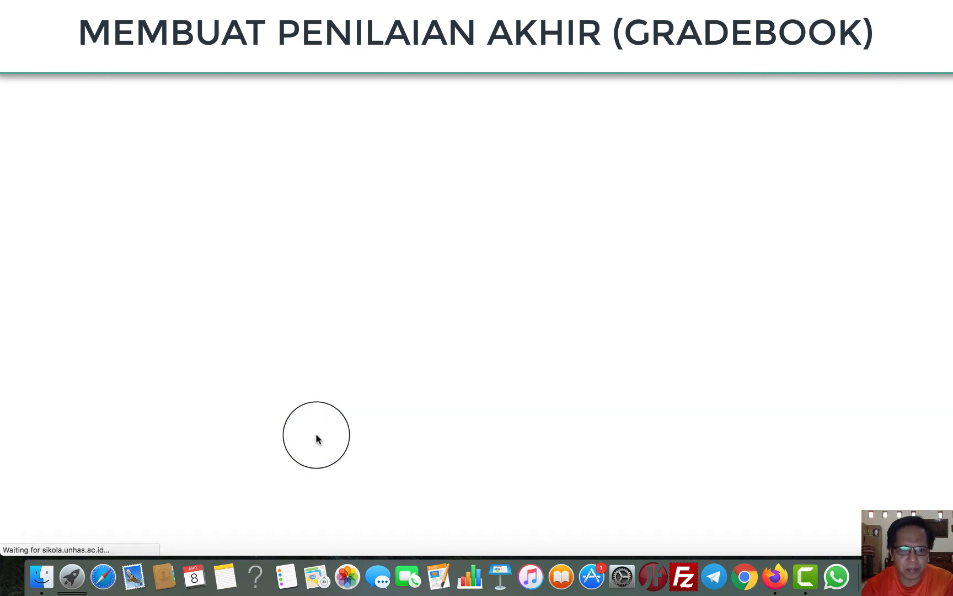
Review the complete list of gradebook components and the weight assigned to each one
{"action": "scroll", "coordinate": [493, 422], "scroll_direction": "down", "scroll_amount": 4}
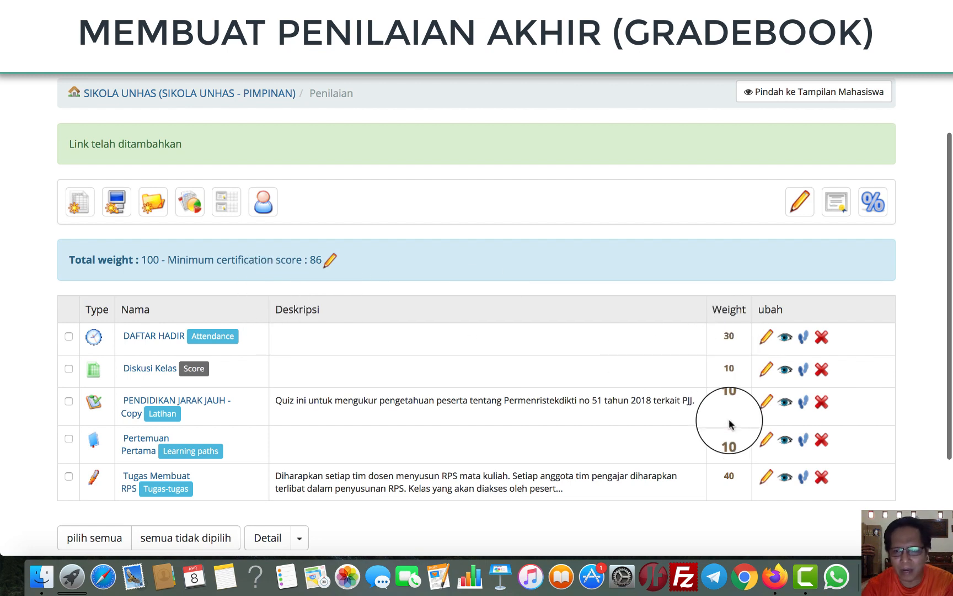
{"action": "scroll", "coordinate": [636, 478], "scroll_direction": "down", "scroll_amount": 3}
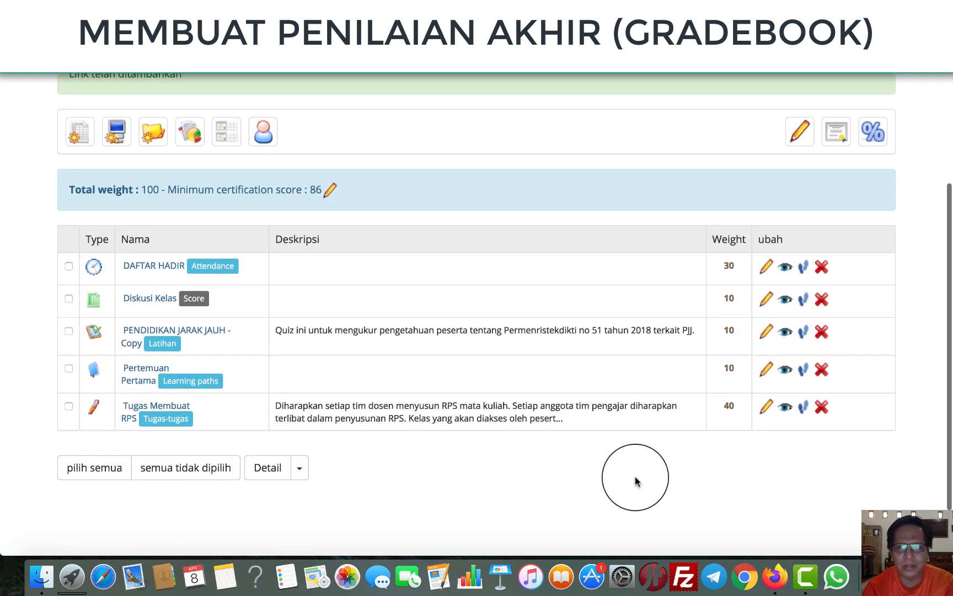
{"action": "scroll", "coordinate": [625, 398], "scroll_direction": "up", "scroll_amount": 2}
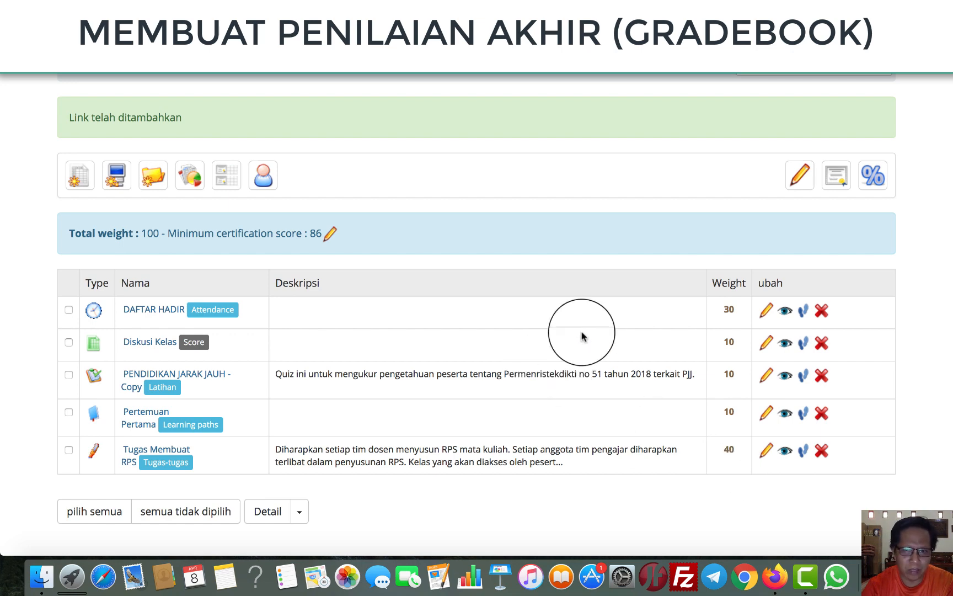
{"action": "scroll", "coordinate": [326, 345], "scroll_direction": "down", "scroll_amount": 2}
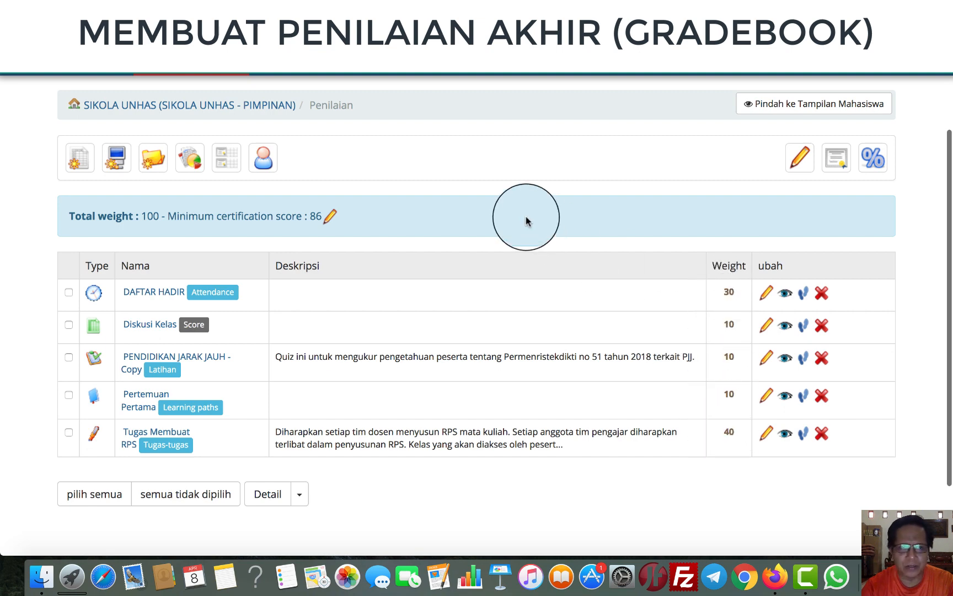
{"action": "scroll", "coordinate": [452, 273], "scroll_direction": "up", "scroll_amount": 1}
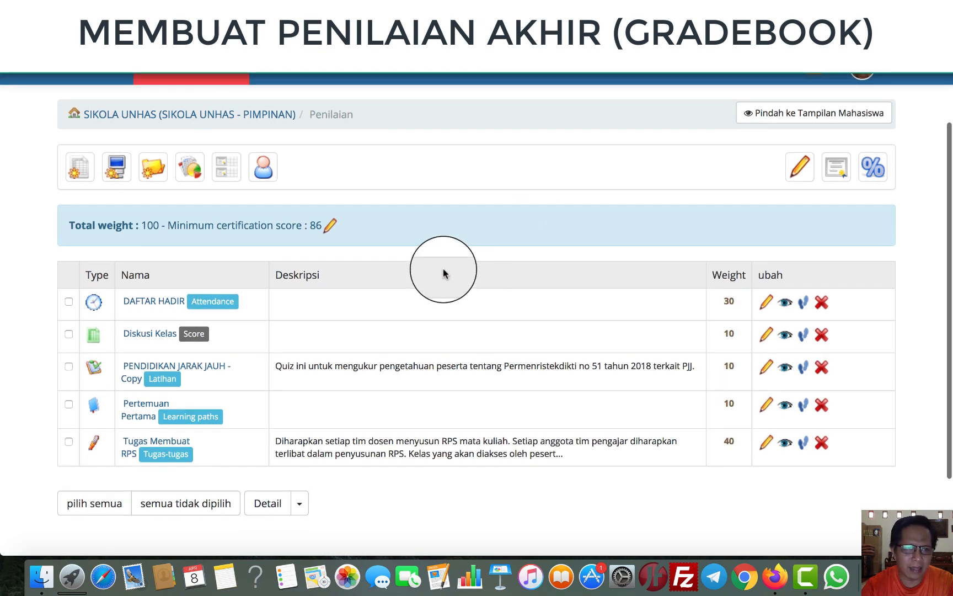
Open the gradebook's flat view (Penampakan datar) and examine every participant's component scores and total grade
{"action": "left_click", "coordinate": [191, 173]}
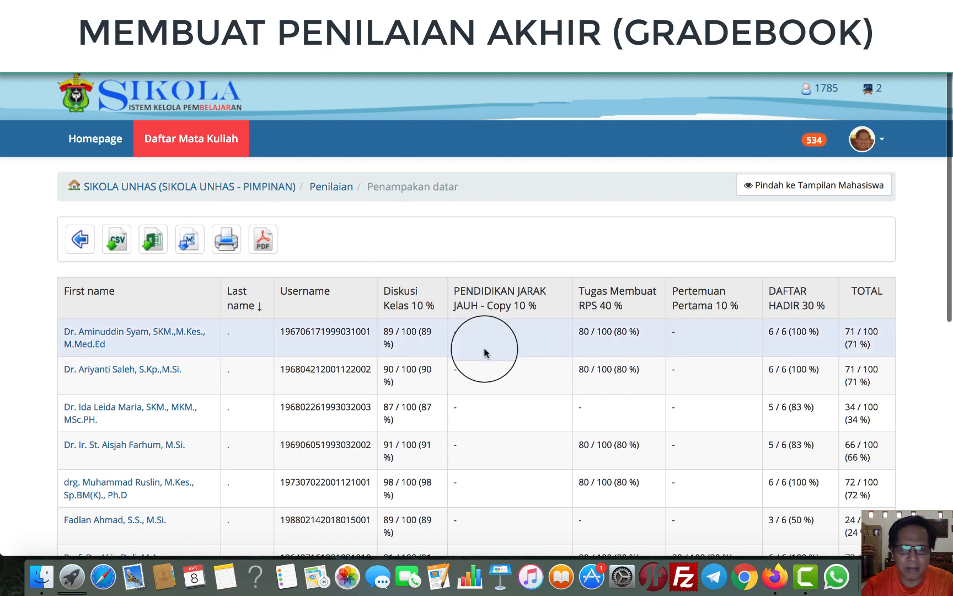
{"action": "scroll", "coordinate": [484, 353], "scroll_direction": "down", "scroll_amount": 4}
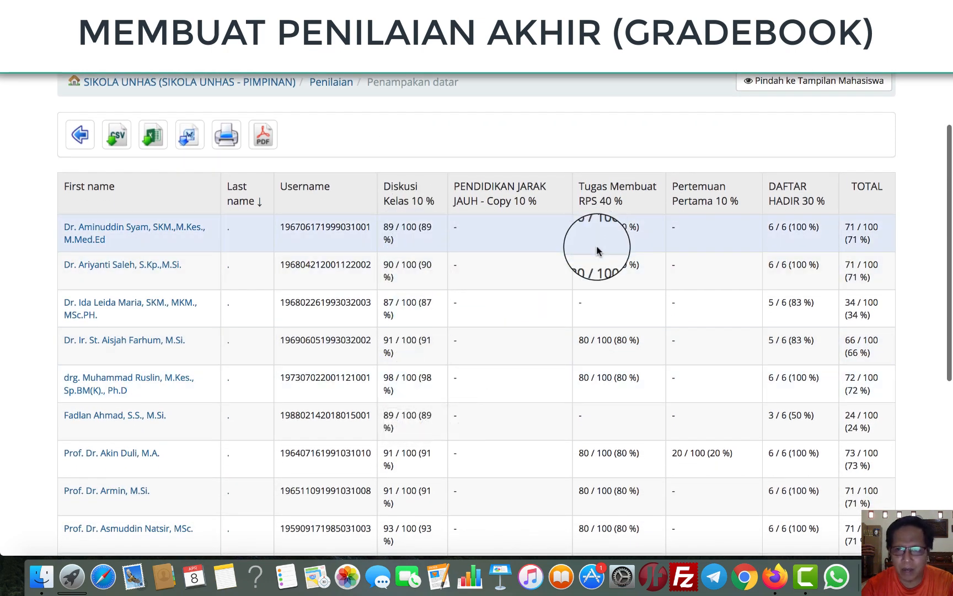
{"action": "scroll", "coordinate": [601, 398], "scroll_direction": "down", "scroll_amount": 1}
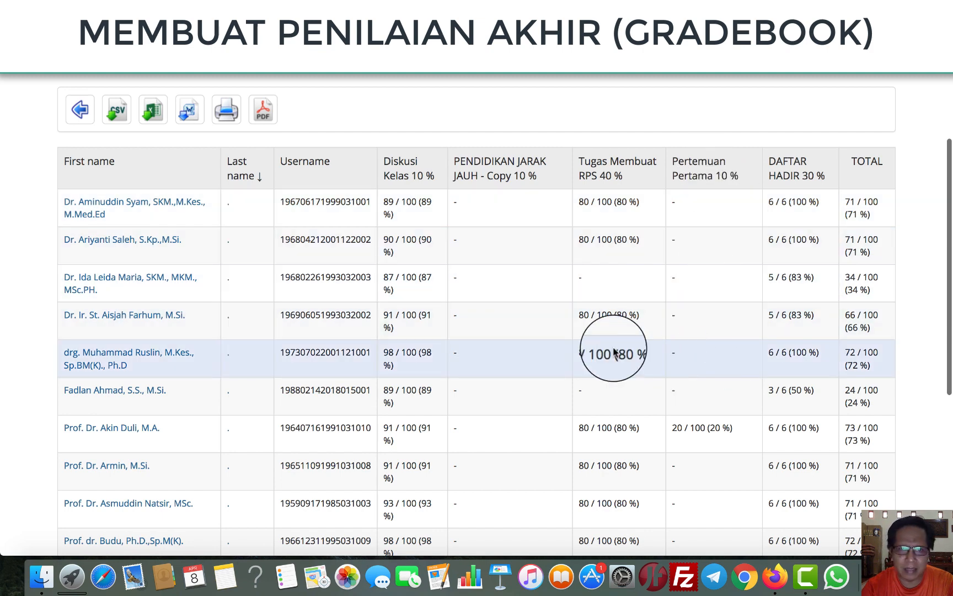
{"action": "scroll", "coordinate": [529, 318], "scroll_direction": "down", "scroll_amount": 5}
{"action": "scroll", "coordinate": [864, 240], "scroll_direction": "up", "scroll_amount": 6}
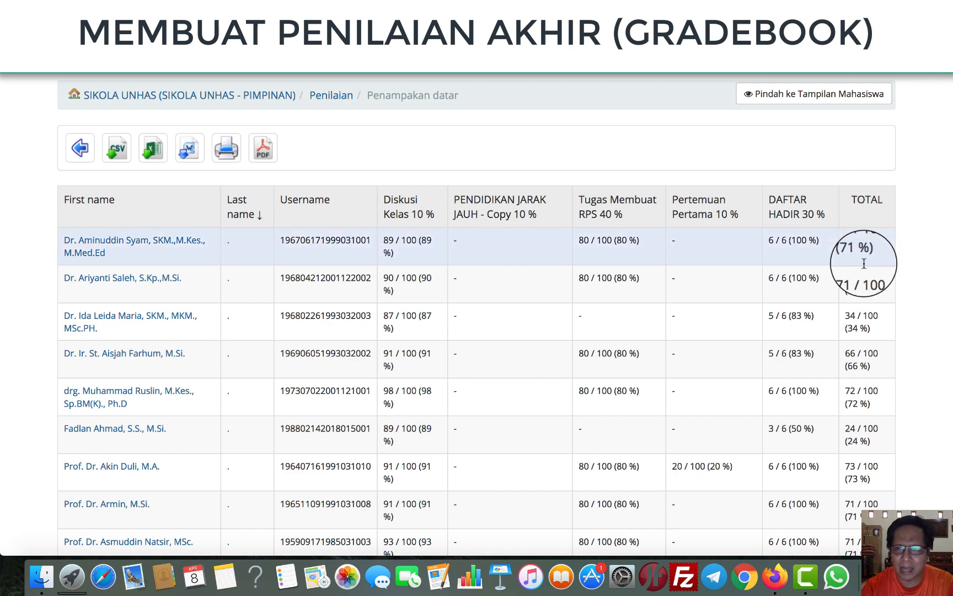
{"action": "scroll", "coordinate": [883, 394], "scroll_direction": "down", "scroll_amount": 2}
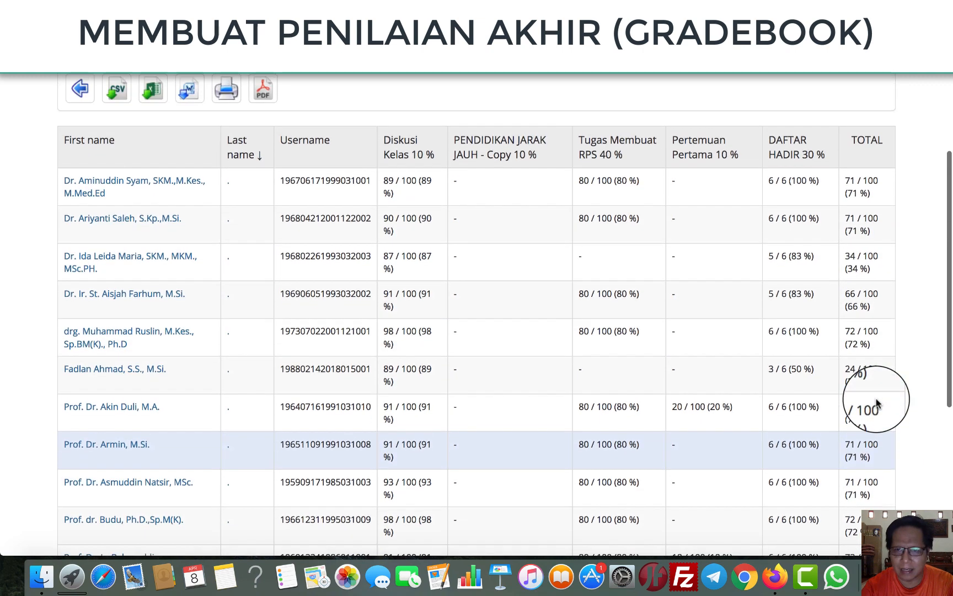
{"action": "scroll", "coordinate": [876, 398], "scroll_direction": "up", "scroll_amount": 1}
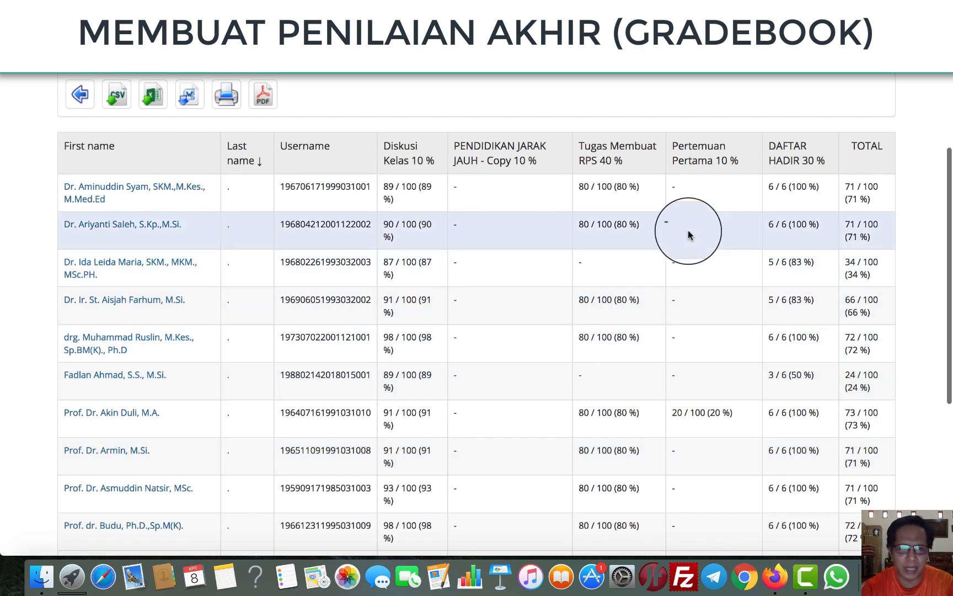
{"action": "scroll", "coordinate": [539, 319], "scroll_direction": "up", "scroll_amount": 5}
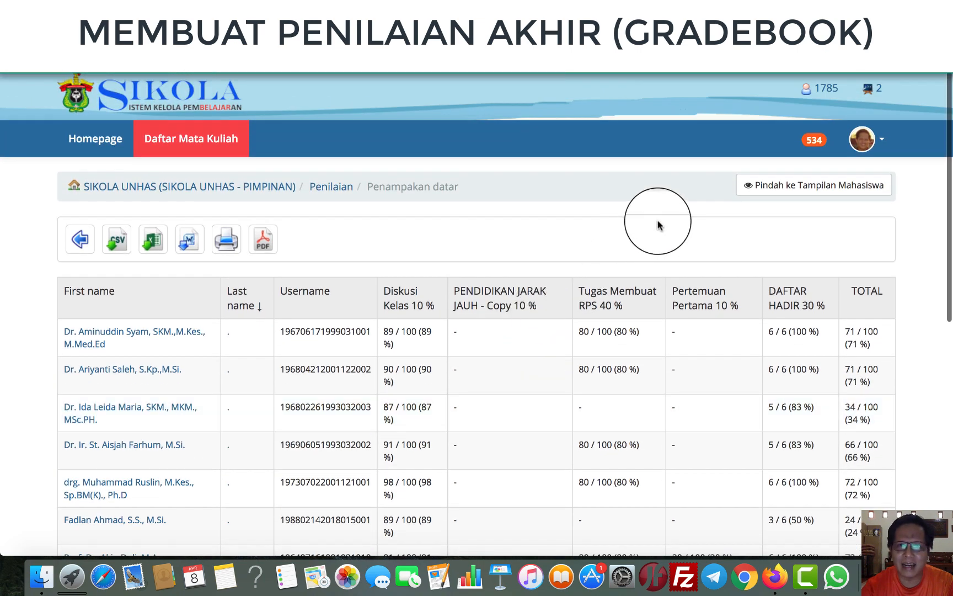